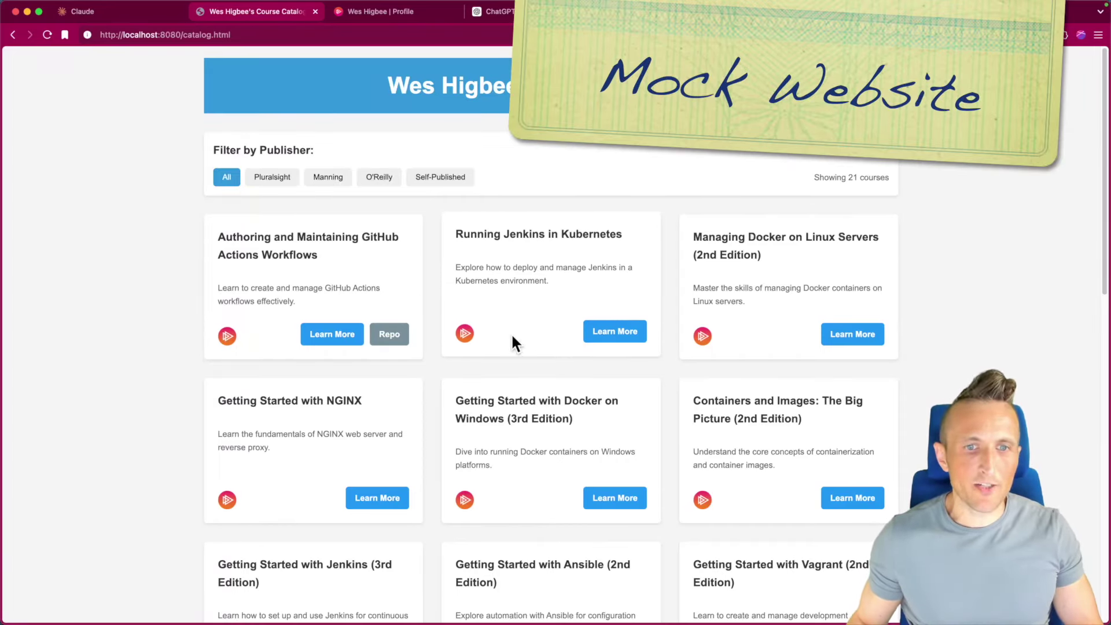
# - Filter the local catalog to O'Reilly, then Manning, then O'Reilly, then back to all 21 courses
pyautogui.click(374, 181)
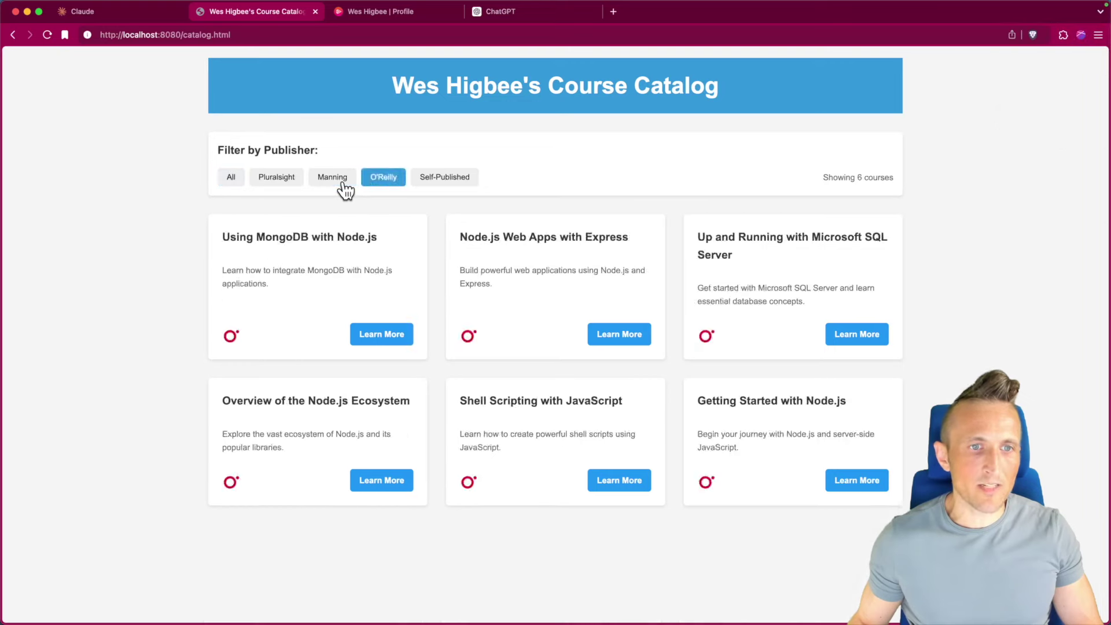
pyautogui.click(340, 180)
pyautogui.click(391, 189)
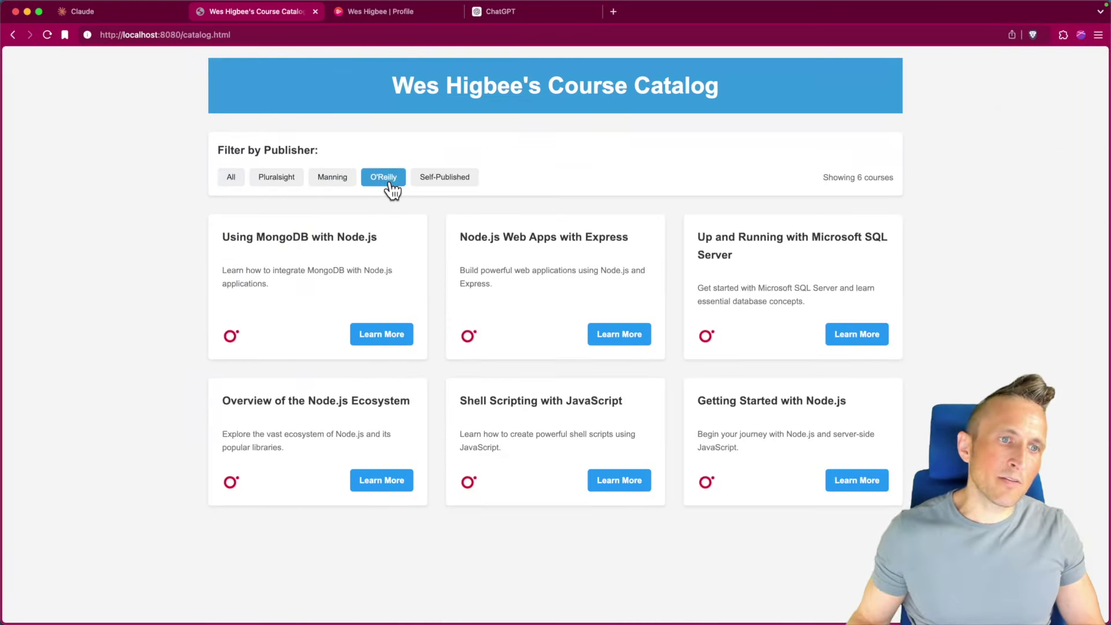
pyautogui.click(233, 181)
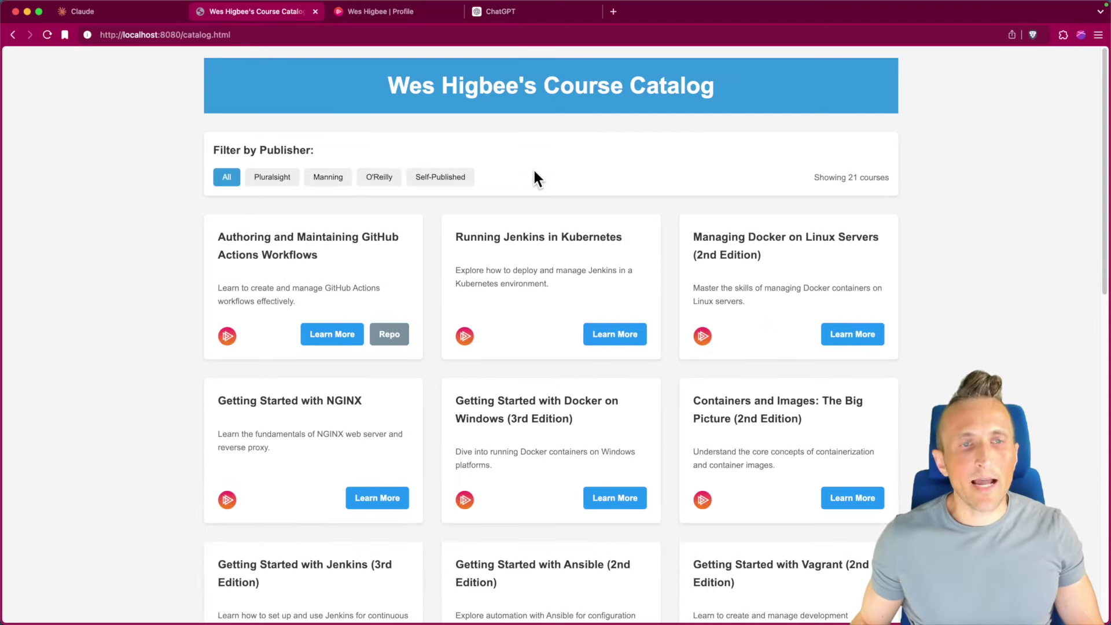
# - Open courses.jsonc full-screen in the code editor and select the first course object on line 4
pyautogui.press('super+Tab')
pyautogui.press('super+Tab')
pyautogui.press('super+Tab')
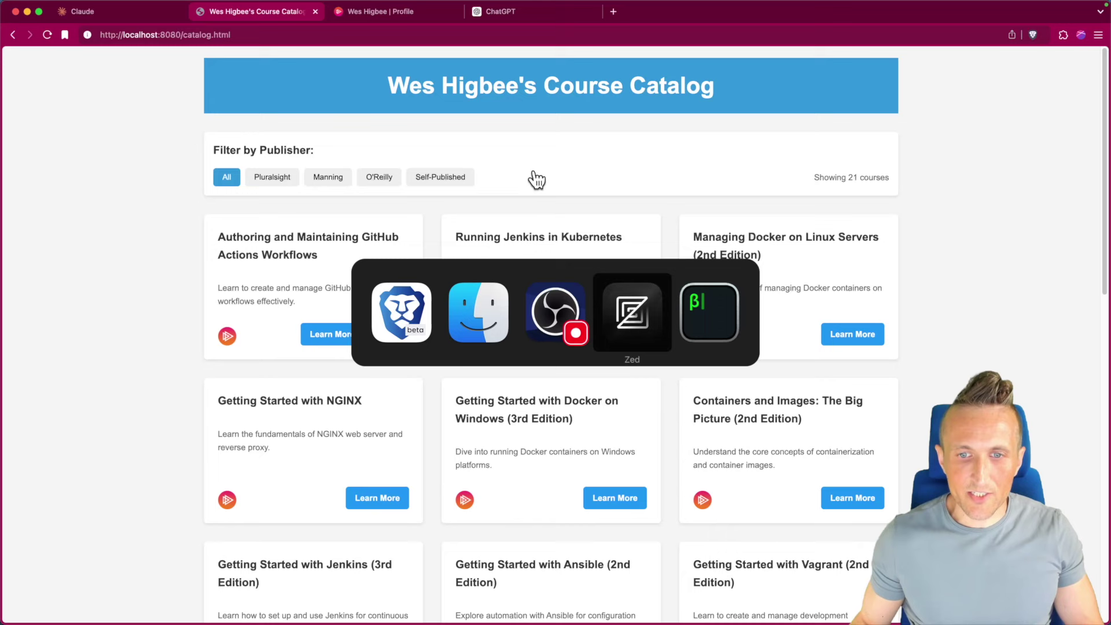
pyautogui.click(128, 41)
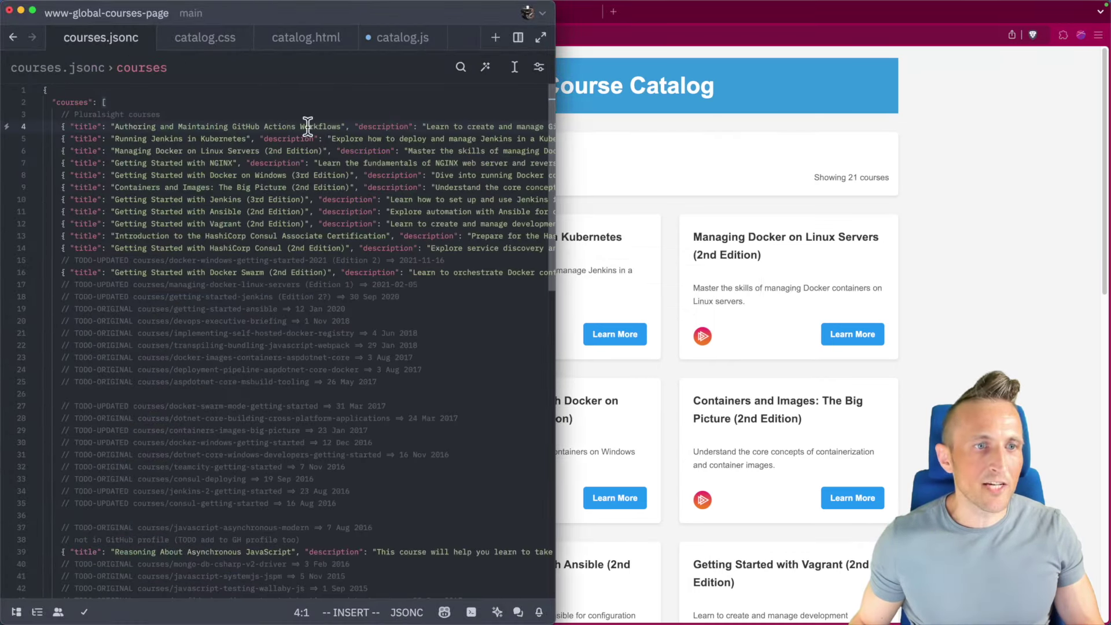
pyautogui.hotkey('ctrl', 'alt', 'Return')
pyautogui.doubleClick(122, 272)
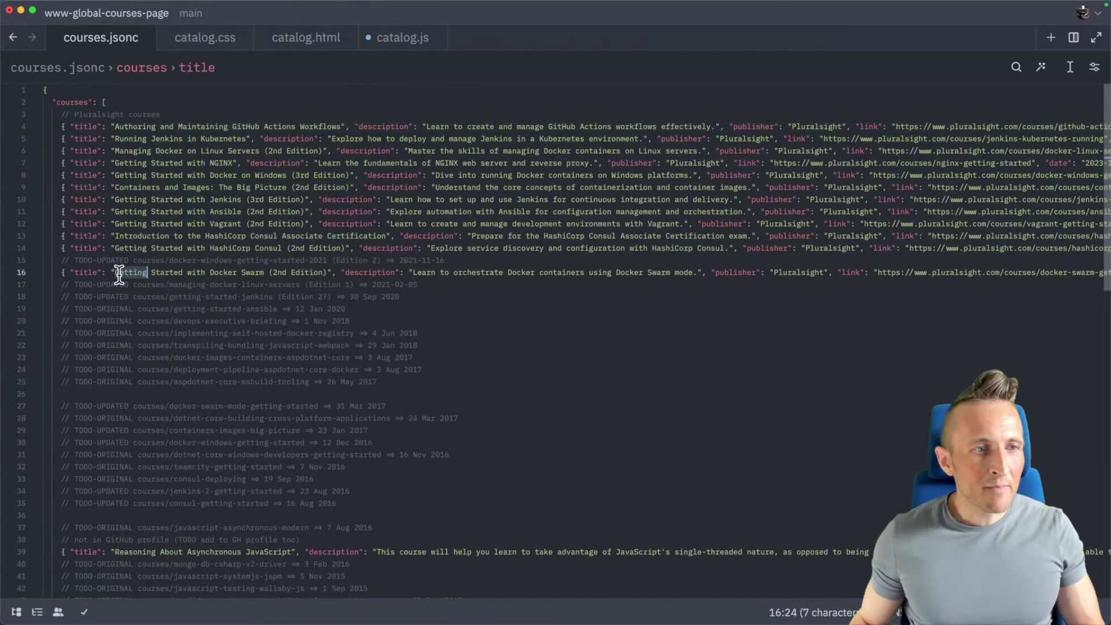
pyautogui.tripleClick(121, 296)
pyautogui.keyDown('shift'); pyautogui.click(181, 408); pyautogui.keyUp('shift')
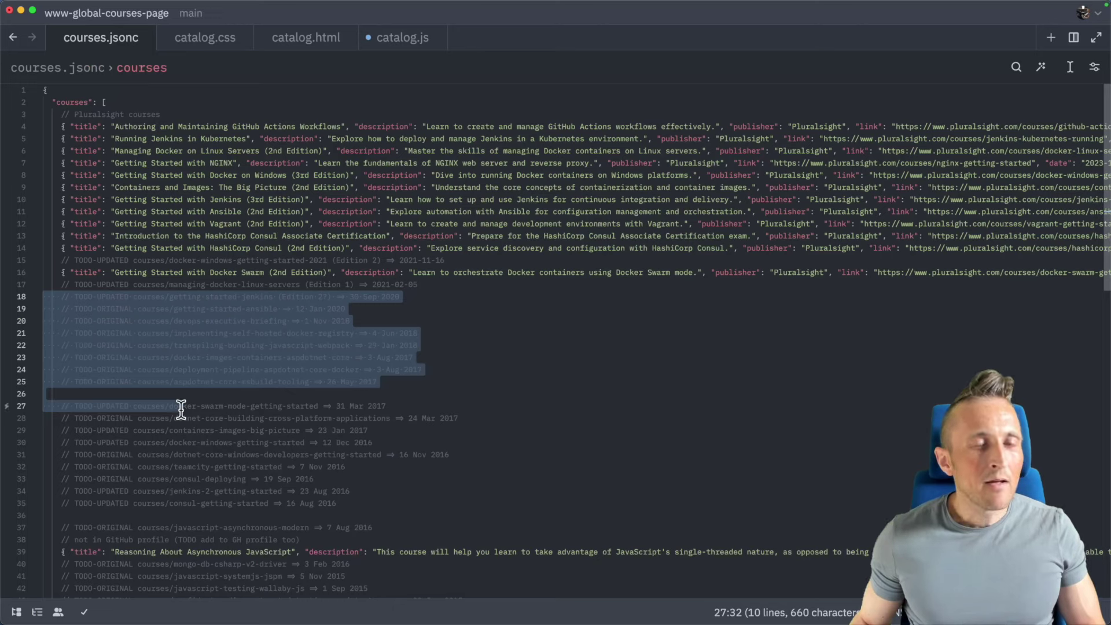
pyautogui.tripleClick(266, 126)
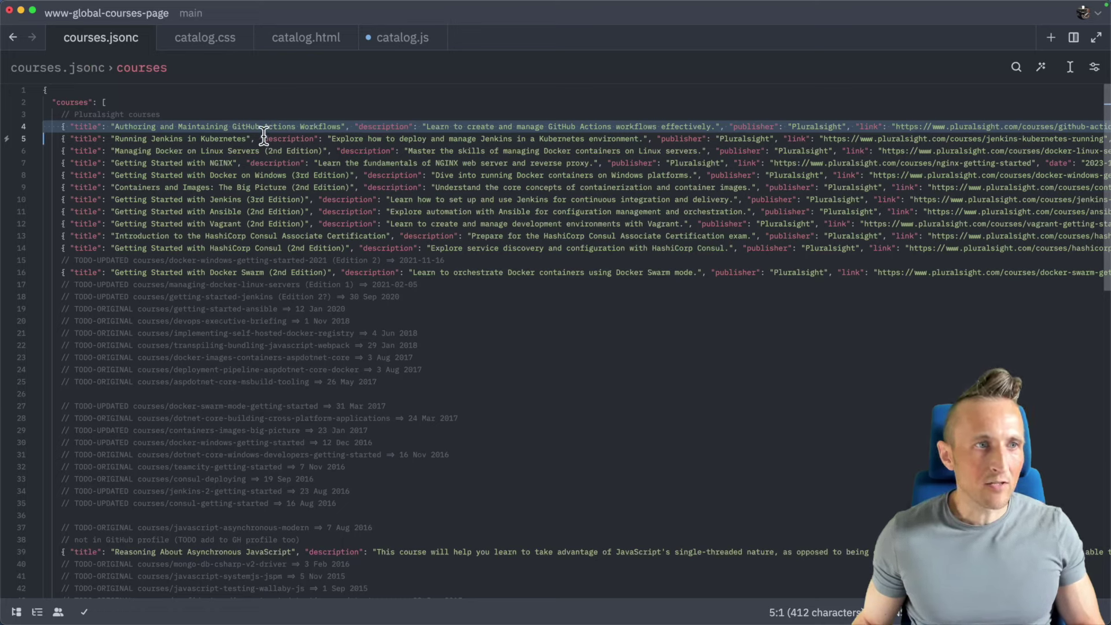
# - Inspect the Content Authored course-list element on the Pluralsight profile in DevTools
pyautogui.press('super+Tab')
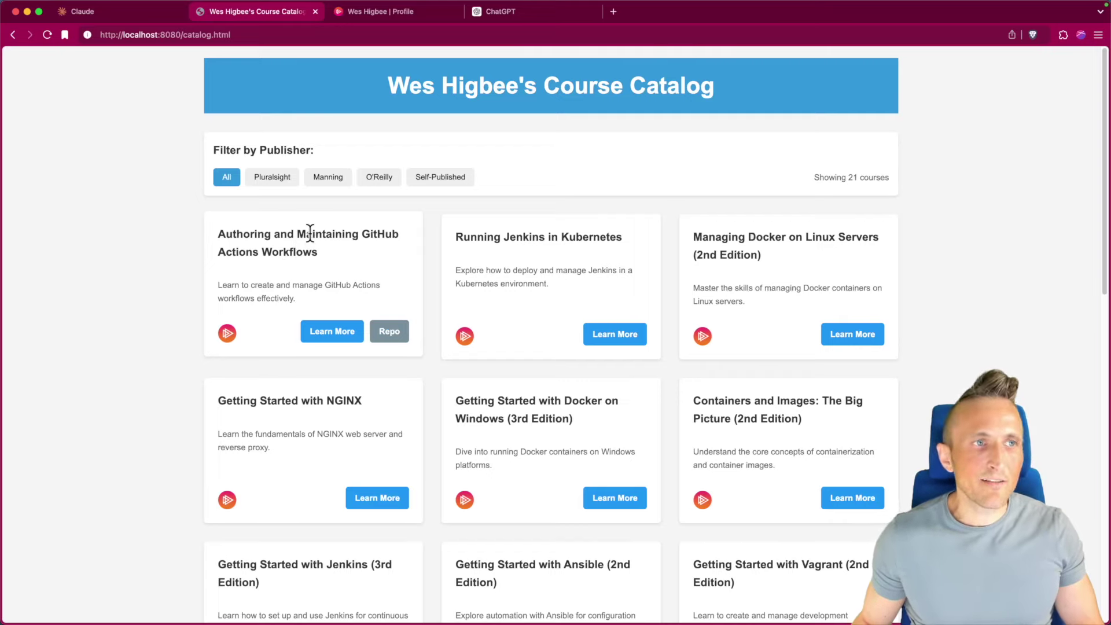
pyautogui.hotkey('ctrl', 'Tab')
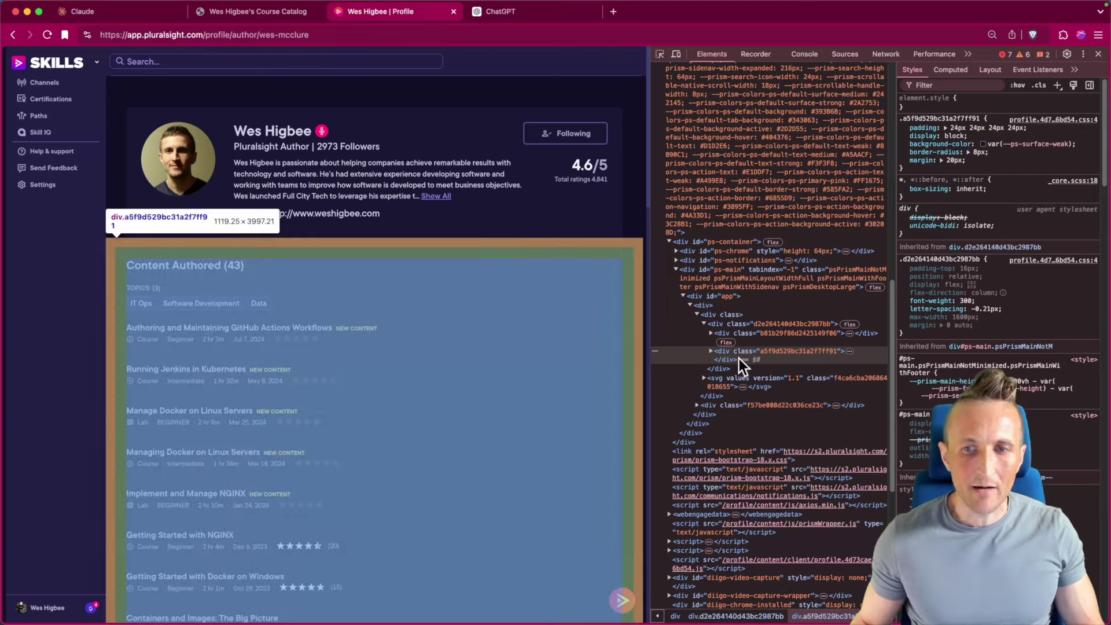
pyautogui.rightClick(721, 352)
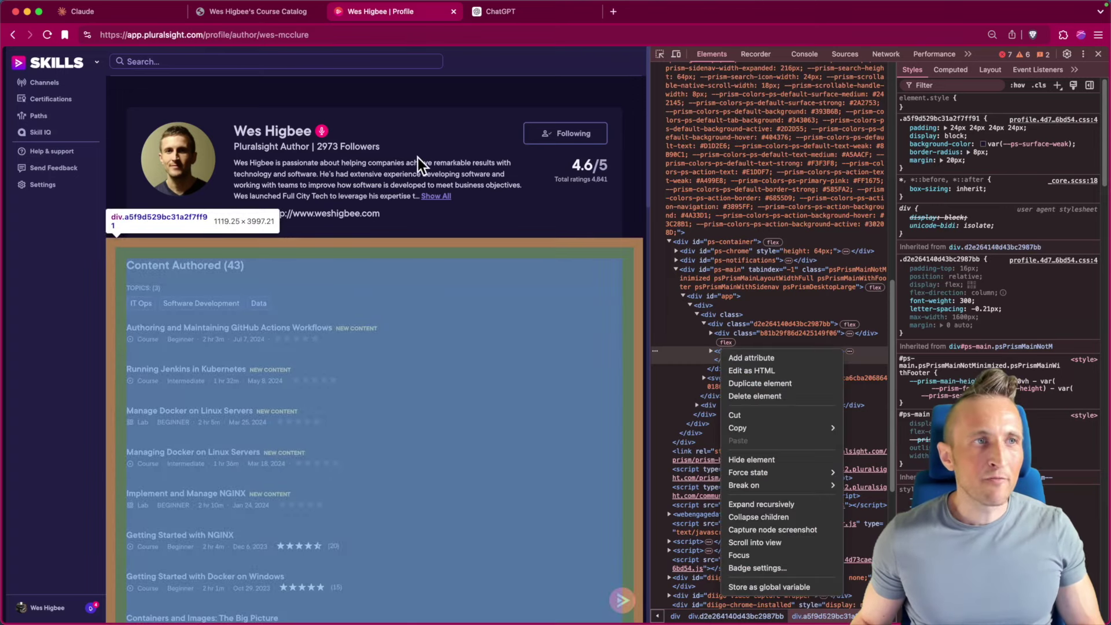
pyautogui.hotkey('ctrl', 'Tab')
pyautogui.hotkey('ctrl', 'Tab')
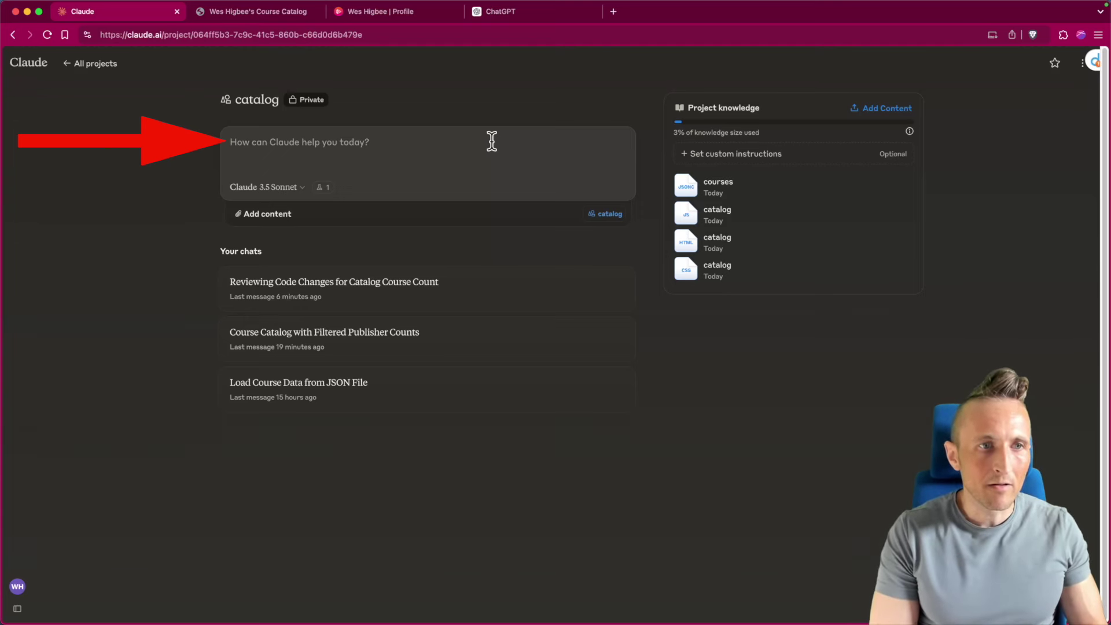
# - Start the prompt asking to convert the Pluralsight catalog to JSON, pasting an example course object
pyautogui.write('I want you to convert my course catalog from pluralsight to json objects')
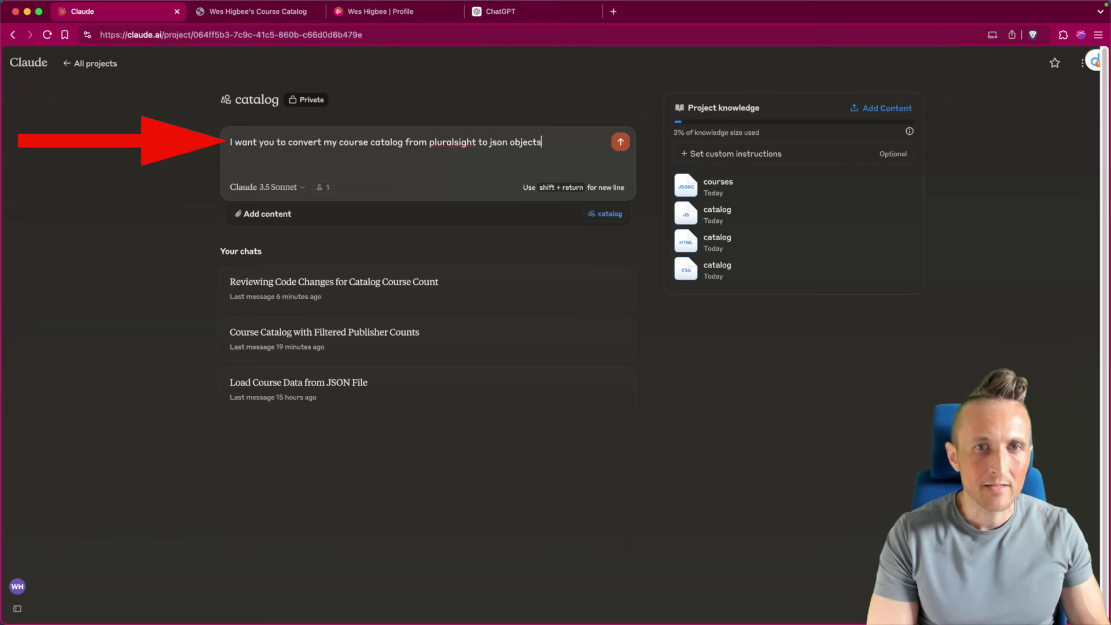
pyautogui.hotkey('shift', 'Return')
pyautogui.write('Here is what they json look')
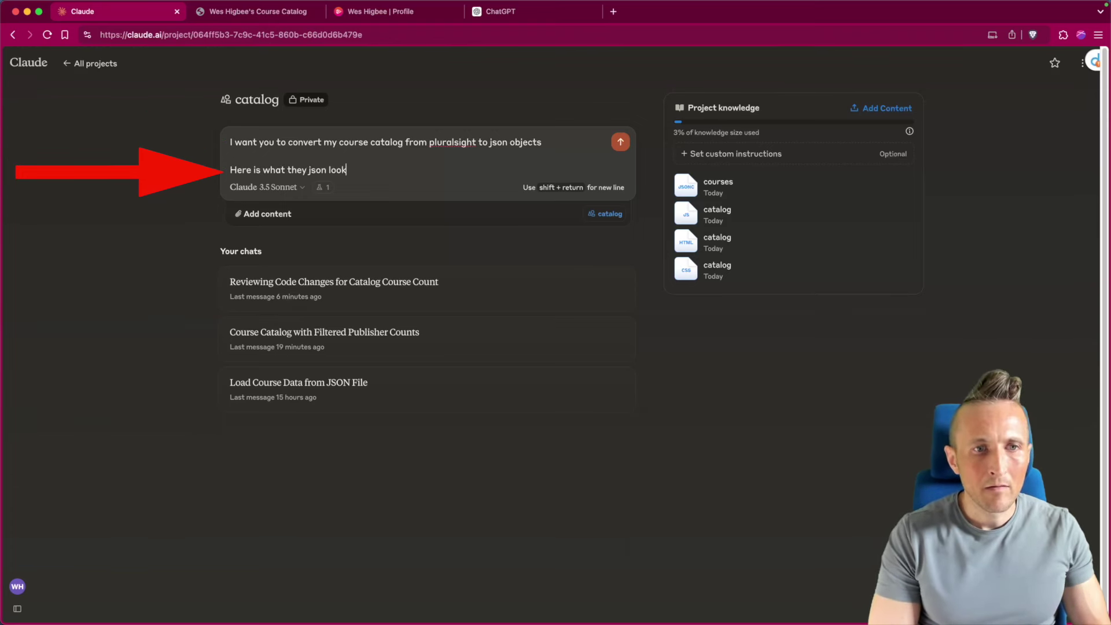
pyautogui.write('s like:')
pyautogui.hotkey('shift', 'Return')
pyautogui.press('super+Tab')
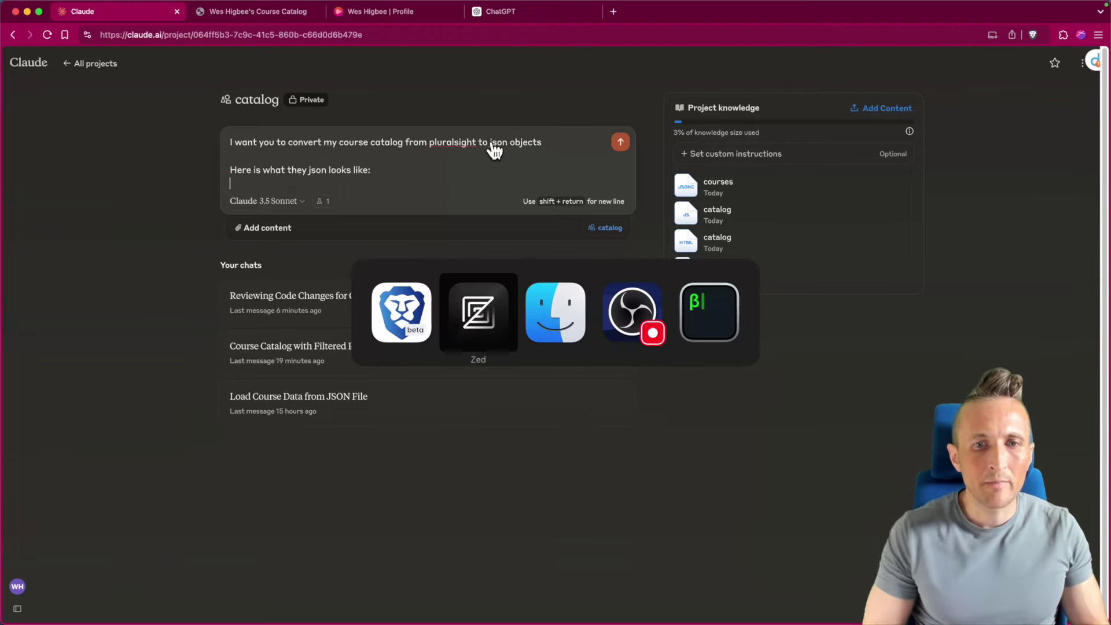
pyautogui.press('super+Tab')
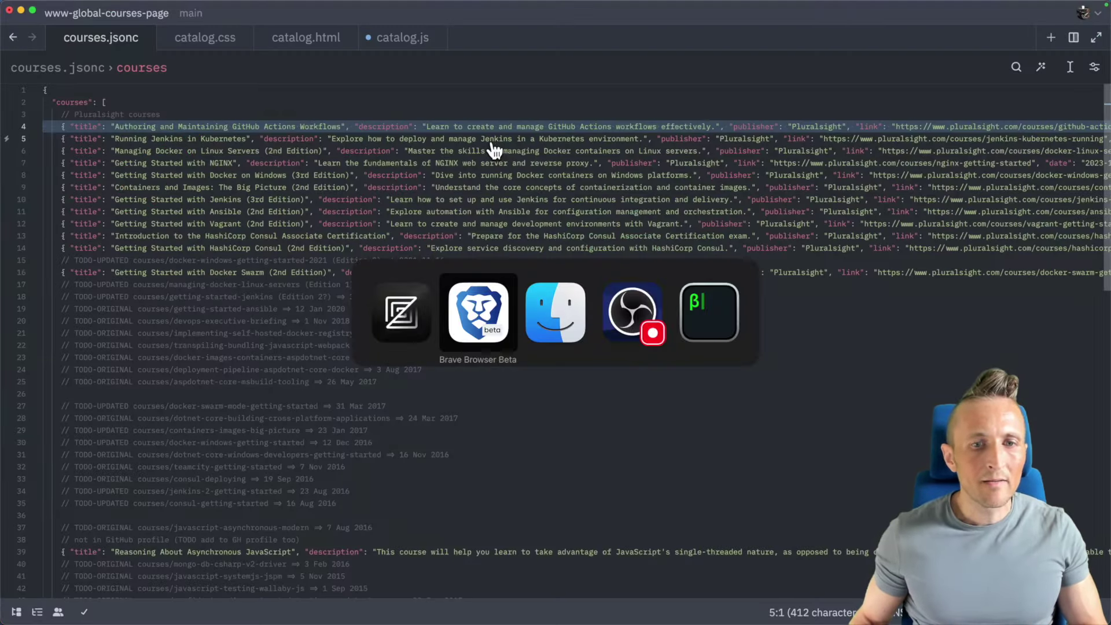
pyautogui.write('{ "title": "Authoring and Maintaining GitHub Actions Workflows", "description": "Learn to create and manage GitHub Actions workflows effectively.", "publisher": "Pluralsight", "link": "https://www.pluralsight.com/courses/github-actions-authoring-maintaining-workflows", "date": "2024-08-08", "repo": "https://github.com/g0t4/course-gh-actions", "duration": "2hr 3m", "type": "Course", "level": "Beginner" },')
pyautogui.hotkey('shift', 'Return')
# - Add that the full Pluralsight course history HTML is supplied and that repo fields stay blank
pyautogui.write('B')
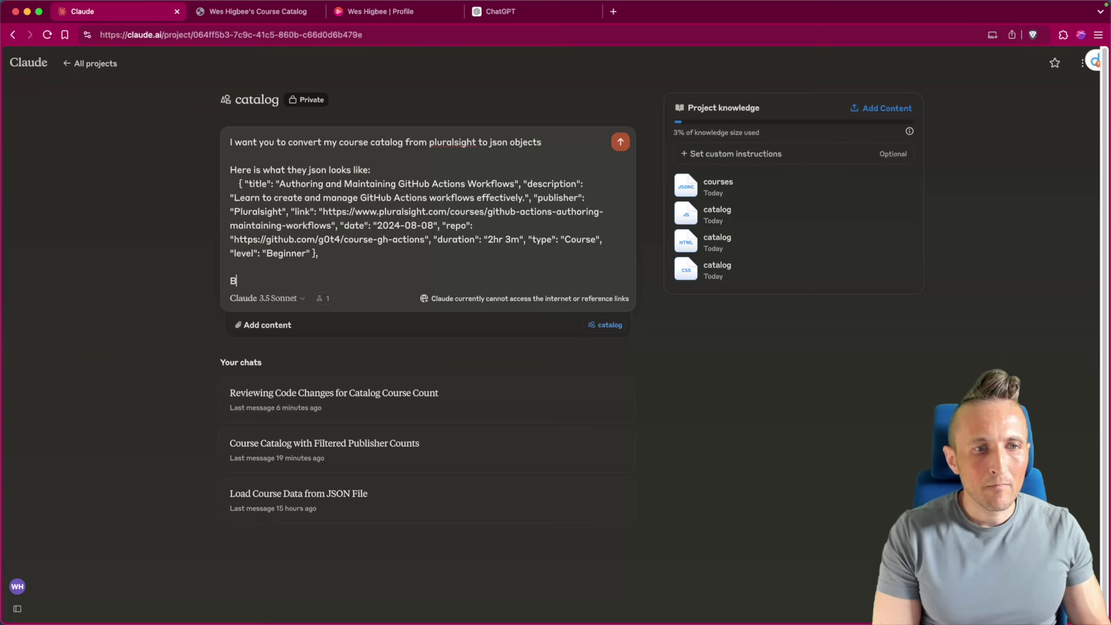
pyautogui.write('elow I have pasted t')
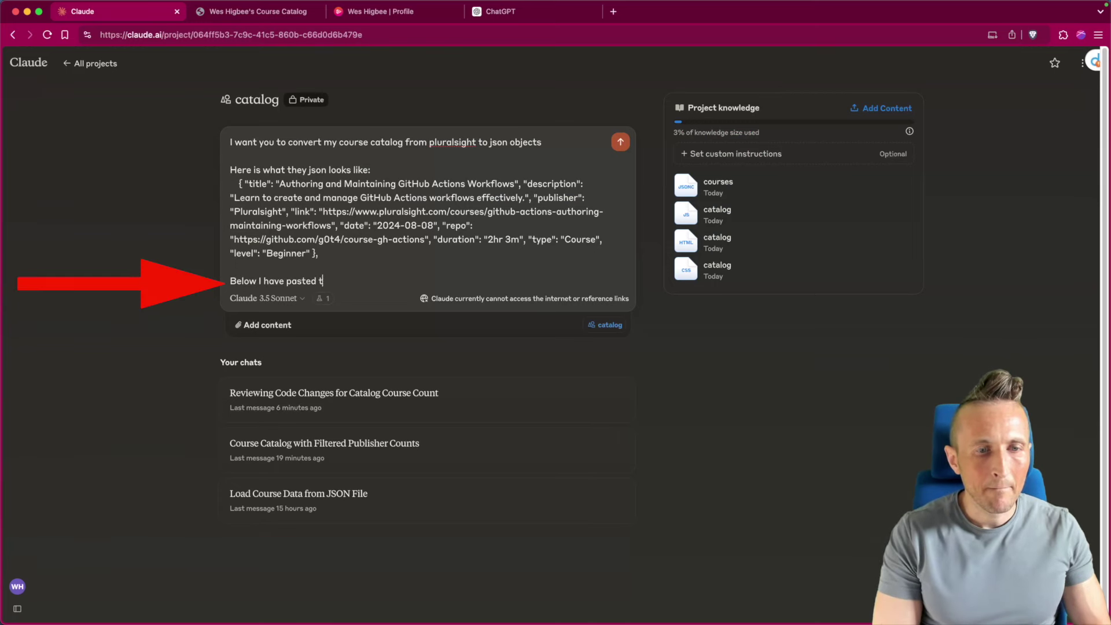
pyautogui.write('he html with my entire course history at pluralsight, I want you to build json objects fo')
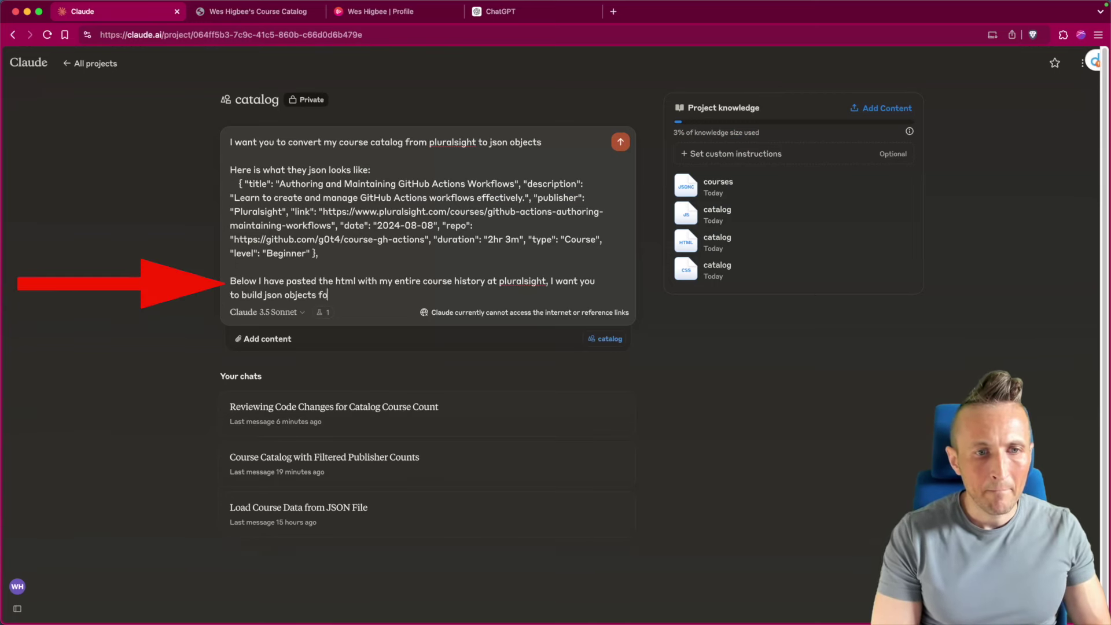
pyautogui.write('r all  of my courses... including the info I gave in the example above except you can skip the description and')
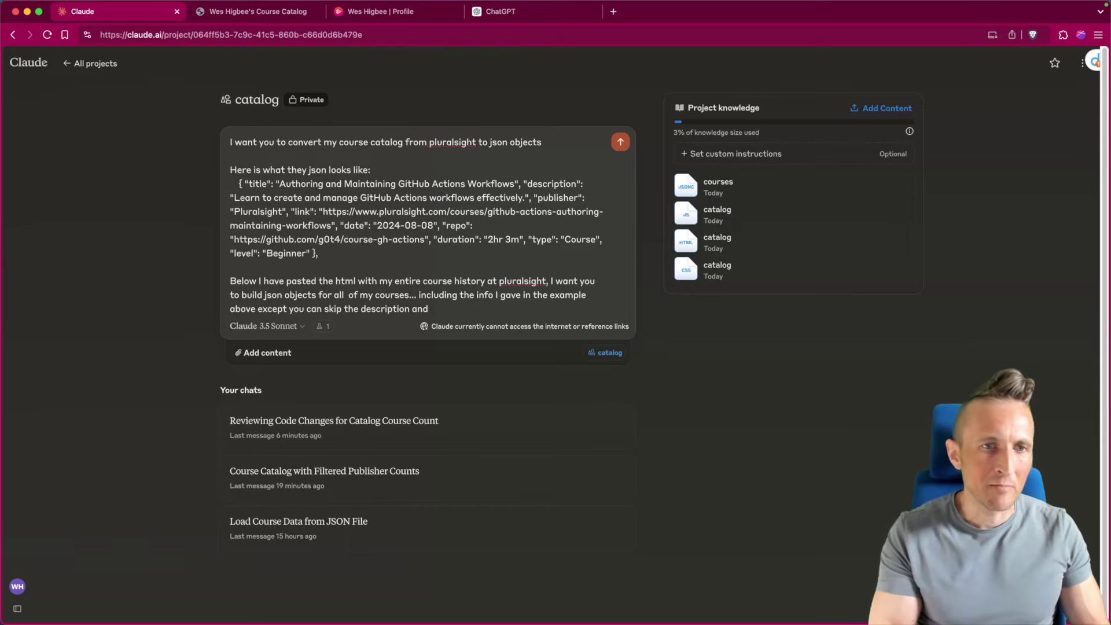
pyautogui.press('super+3')
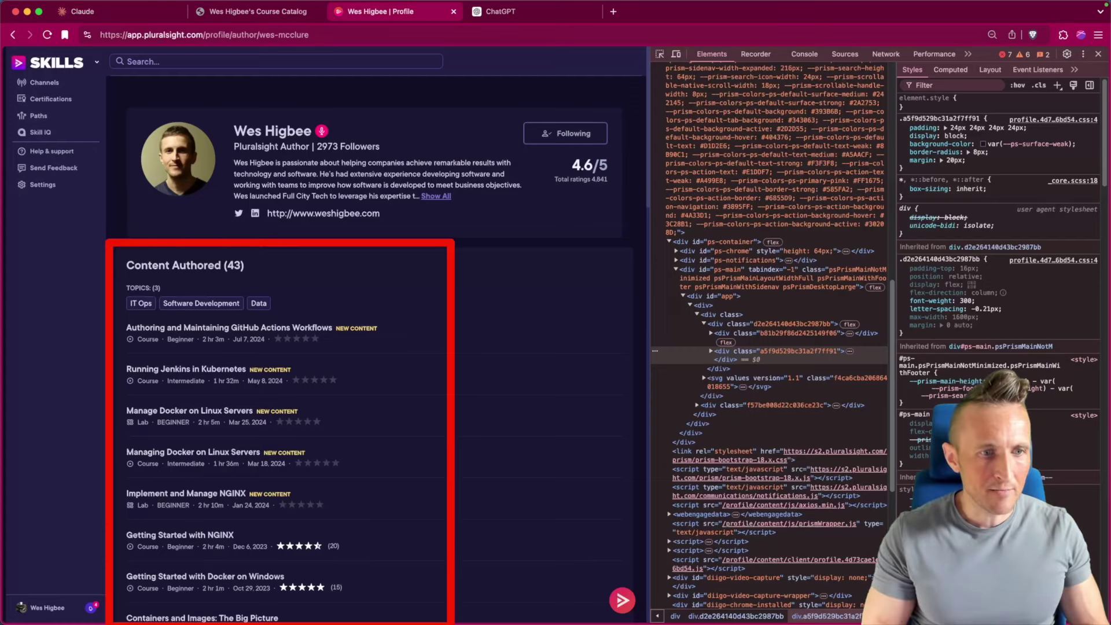
pyautogui.press('super+1')
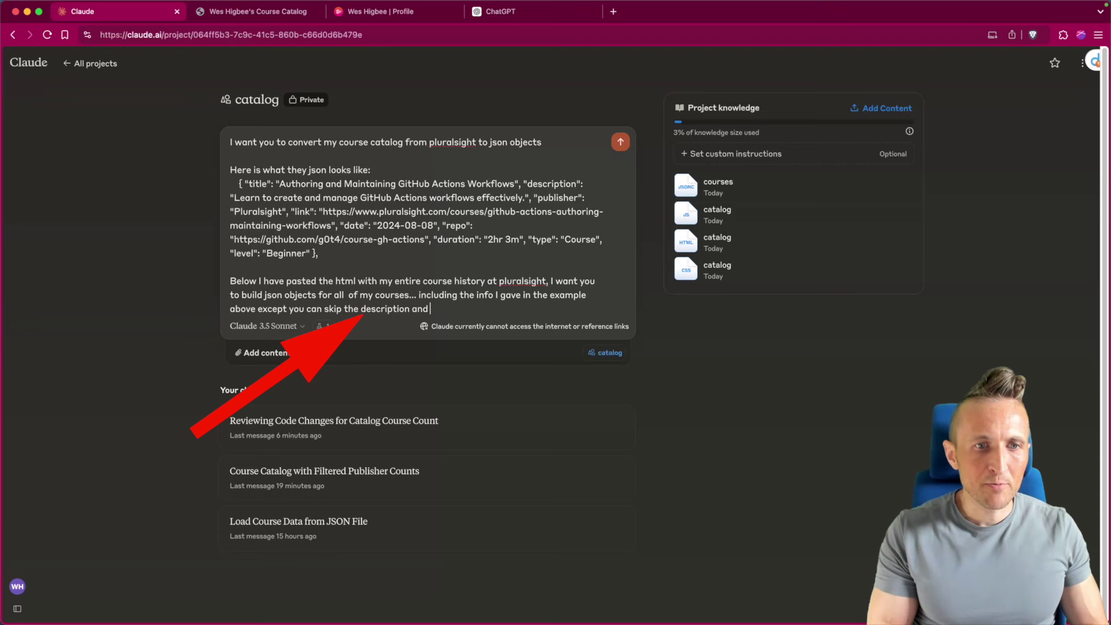
pyautogui.write('ignore the')
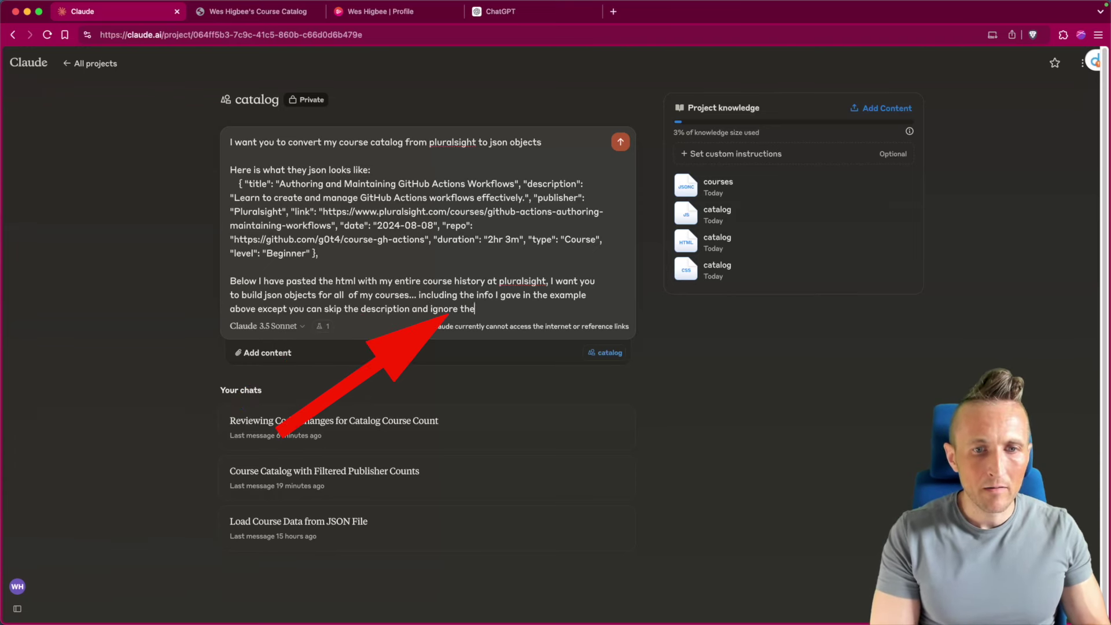
pyautogui.write(' repo fields, leave those blank')
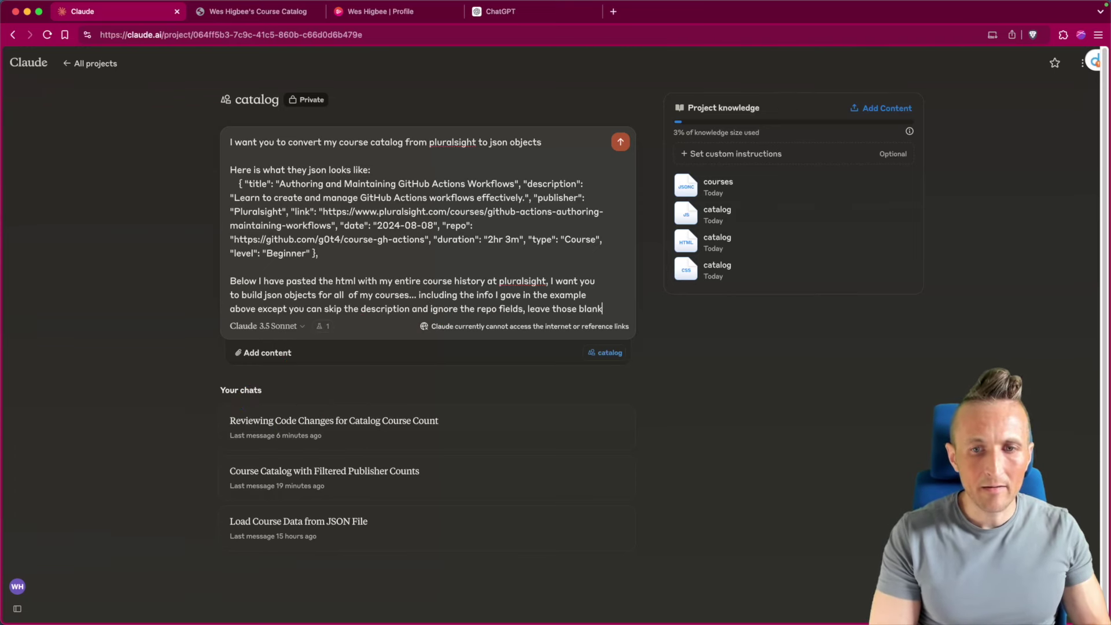
pyautogui.hotkey('shift', 'Return')
pyautogui.hotkey('shift', 'Return')
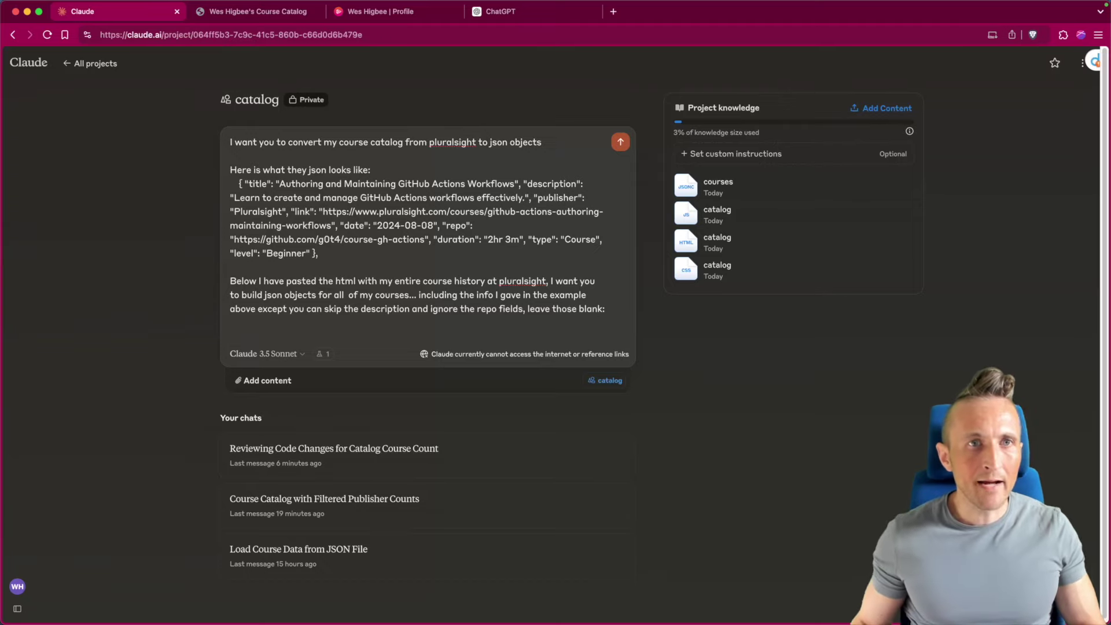
pyautogui.press('super+3')
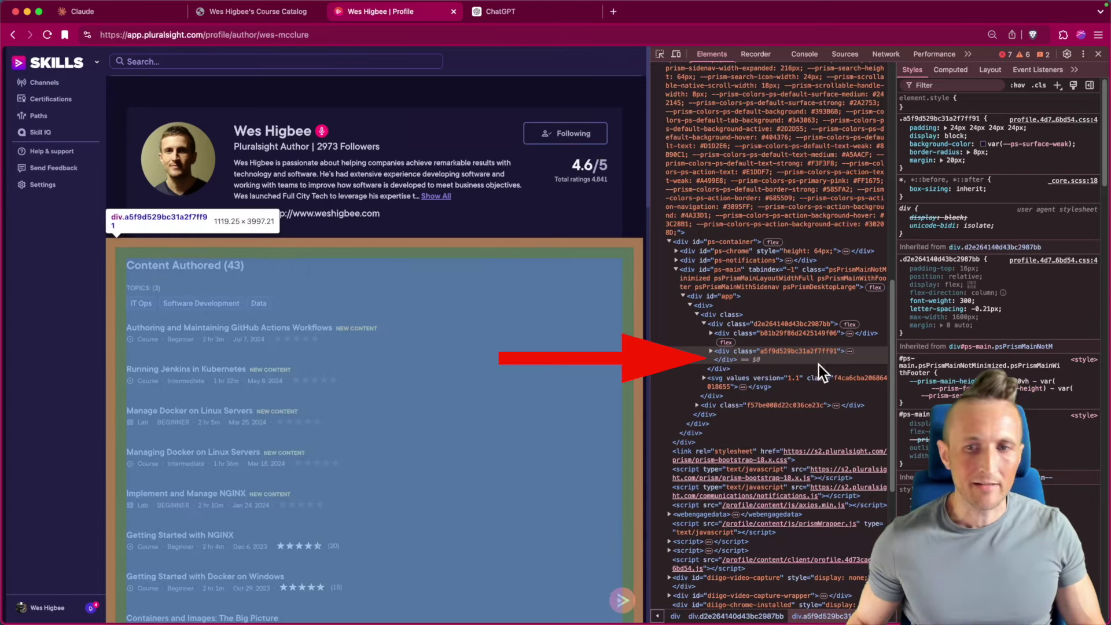
# - Copy the outerHTML of the Content Authored course-list div
pyautogui.rightClick(726, 353)
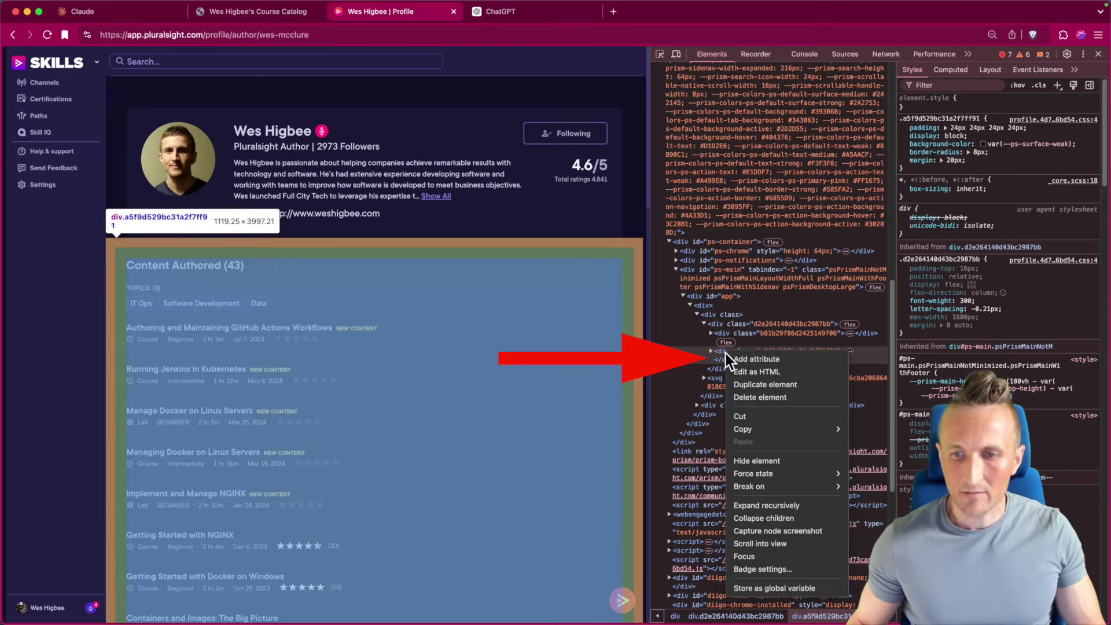
pyautogui.click(872, 452)
# - Attach the copied course HTML, change 'Below' to 'Attached', and send the prompt
pyautogui.press('super+1')
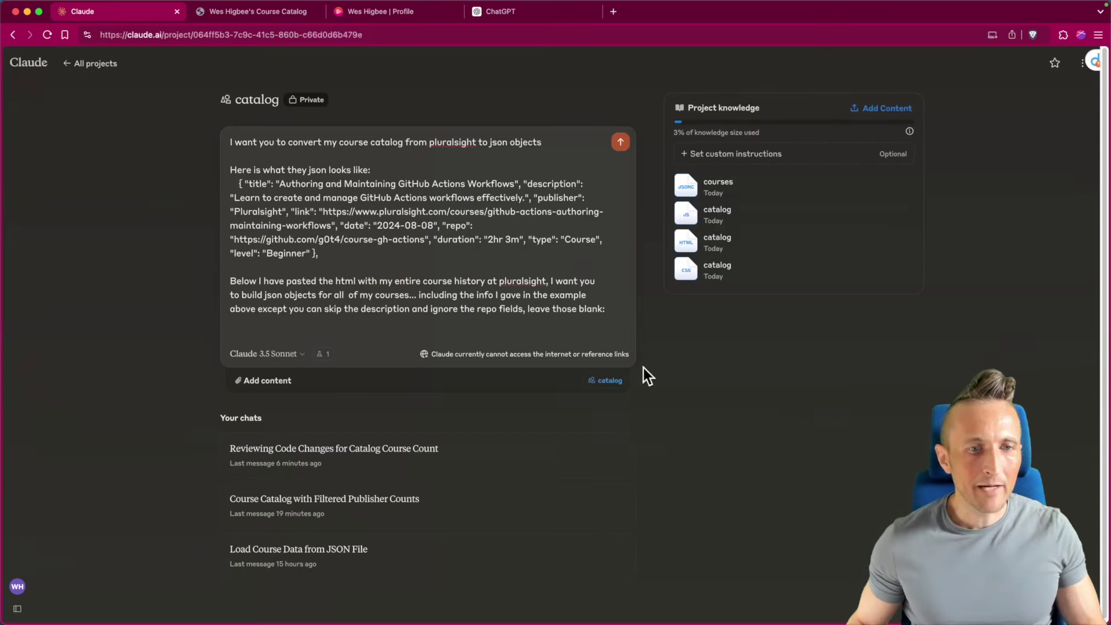
pyautogui.press('super+v')
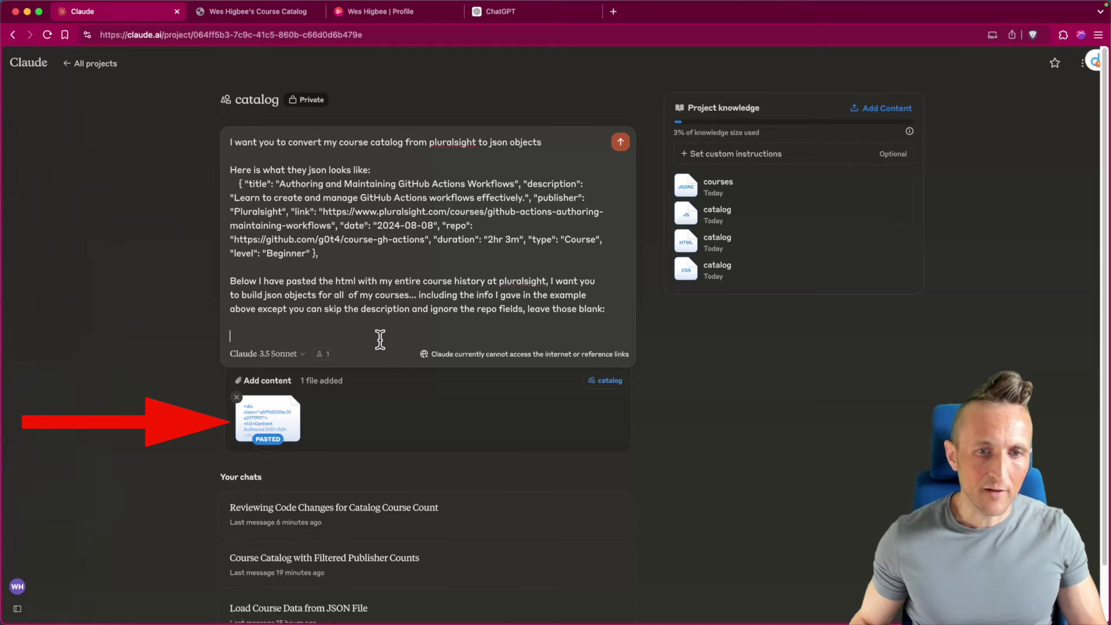
pyautogui.doubleClick(243, 281)
pyautogui.write('Attached')
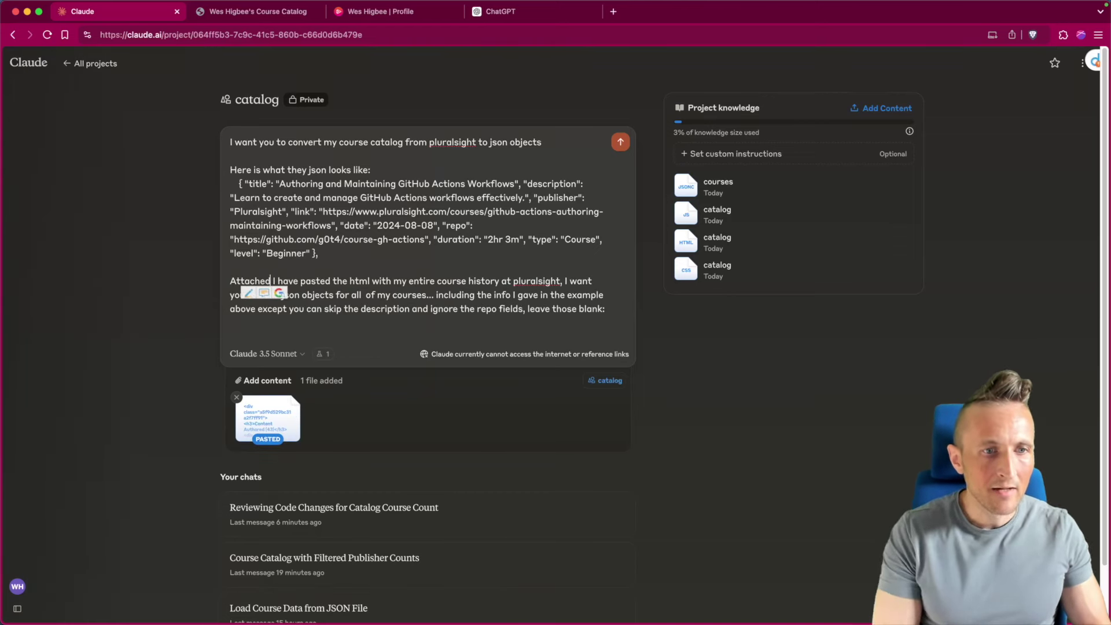
pyautogui.click(475, 308)
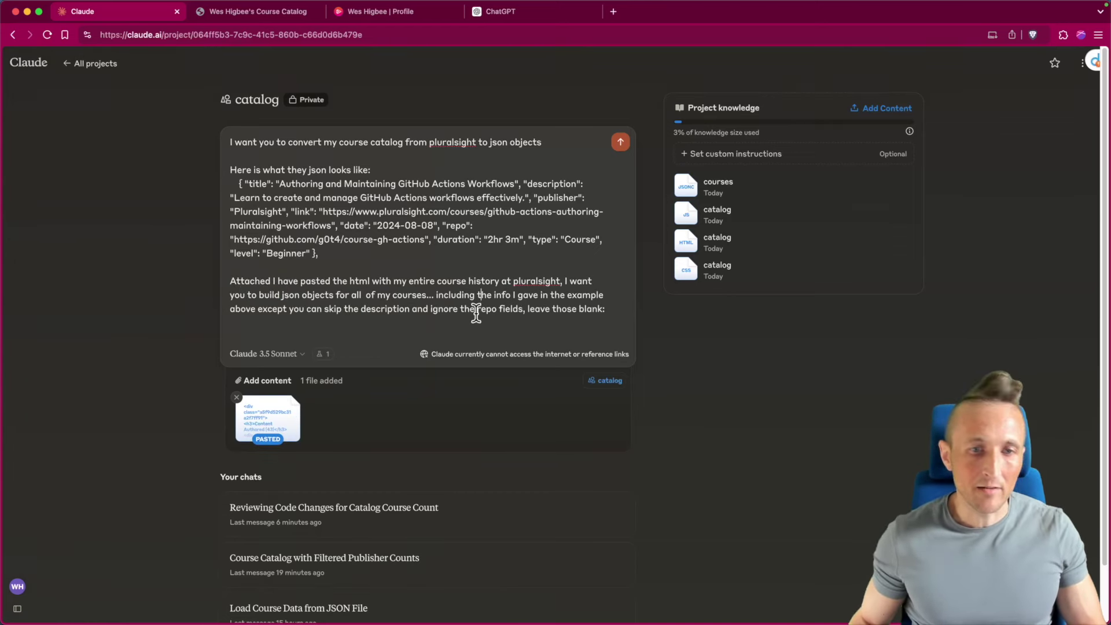
pyautogui.press('Return')
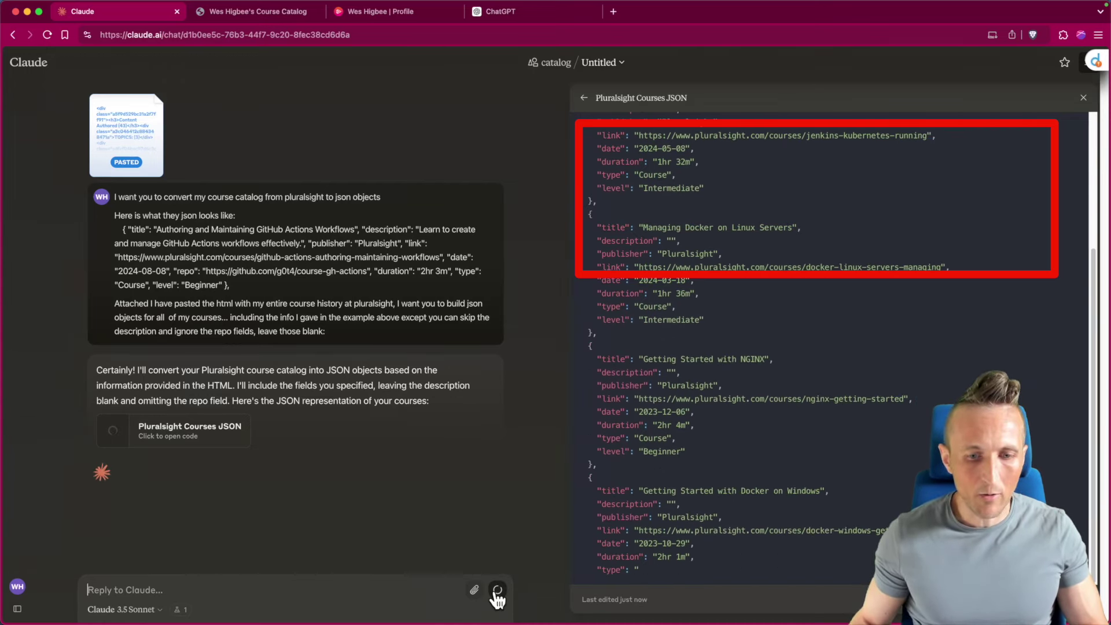
# - Ask Claude to 'keep everything compacted to one line', then begin the request about course editions
pyautogui.write('keep everything')
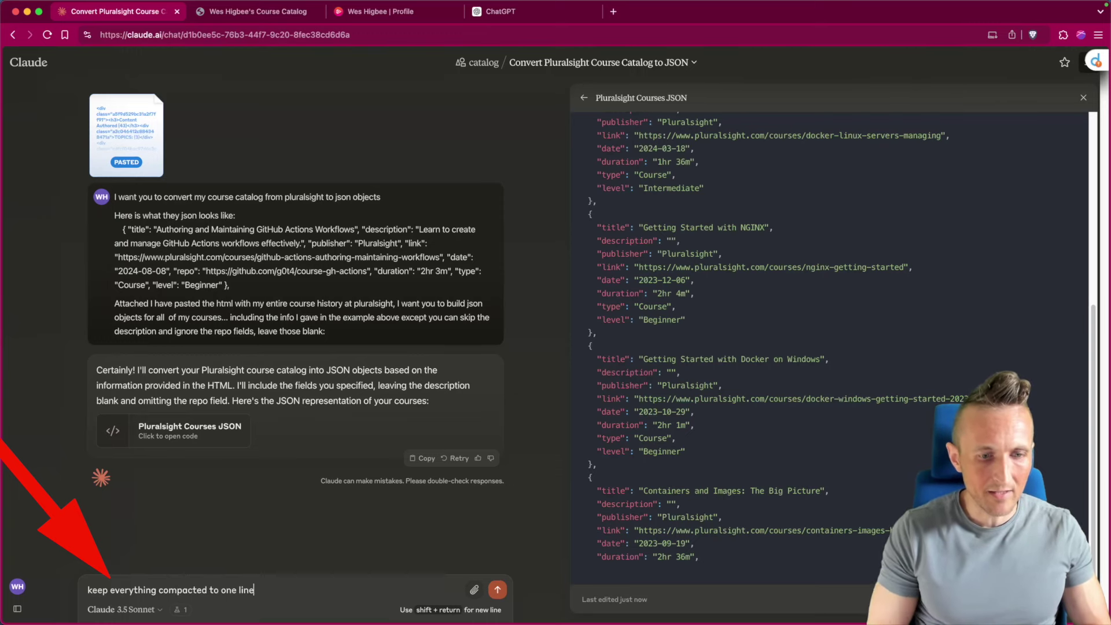
pyautogui.write(' compacted to one line')
pyautogui.press('Return')
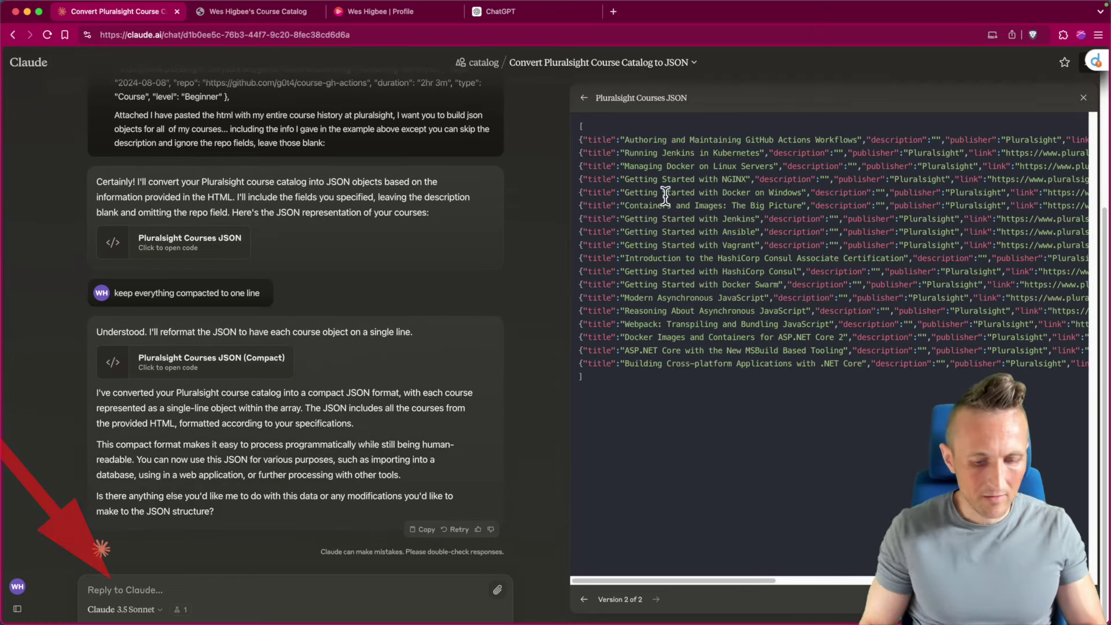
pyautogui.write('I need you to list all editions of each cour')
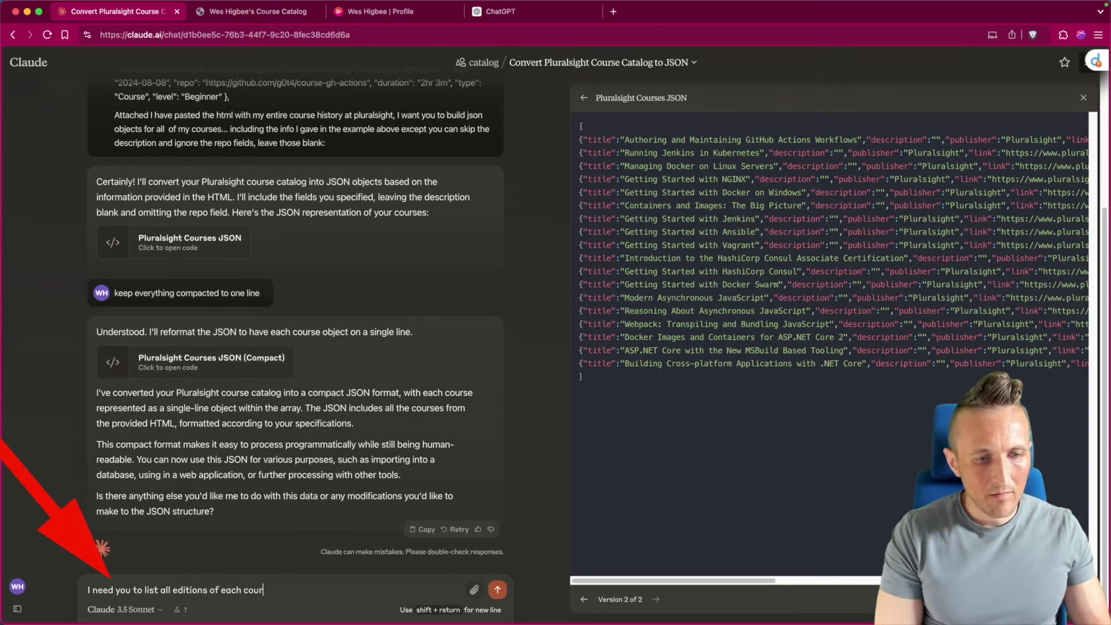
pyautogui.write('se, there are some that have been updated and should have multiple objects')
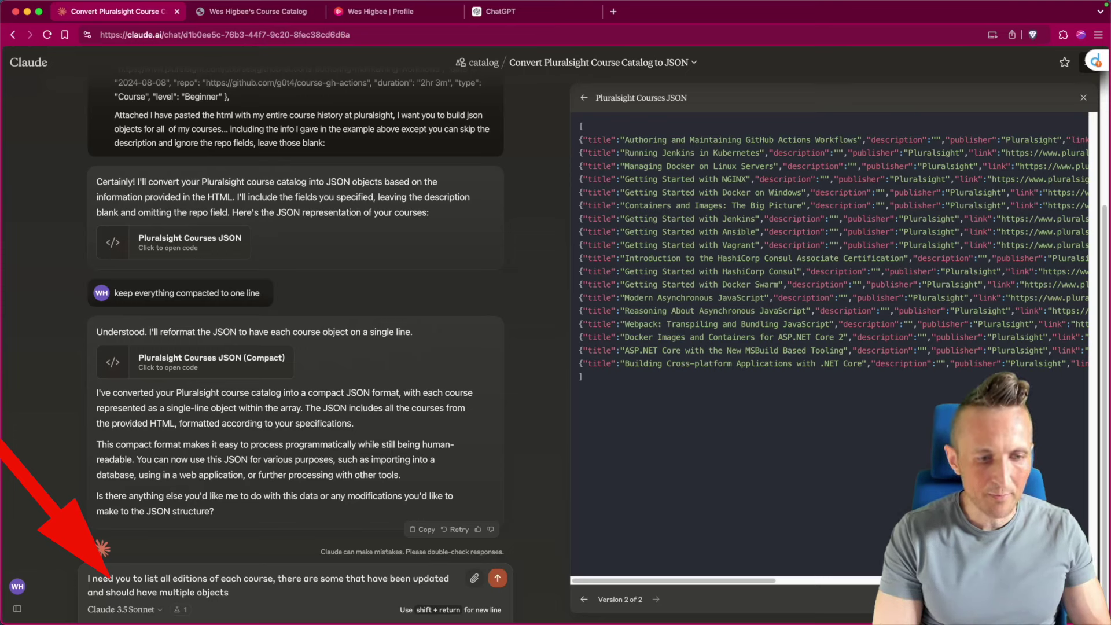
# - Reword the ending to 'entires or objects' and send the request to list every course edition
pyautogui.hotkey('alt', 'BackSpace')
pyautogui.write('entires or objects')
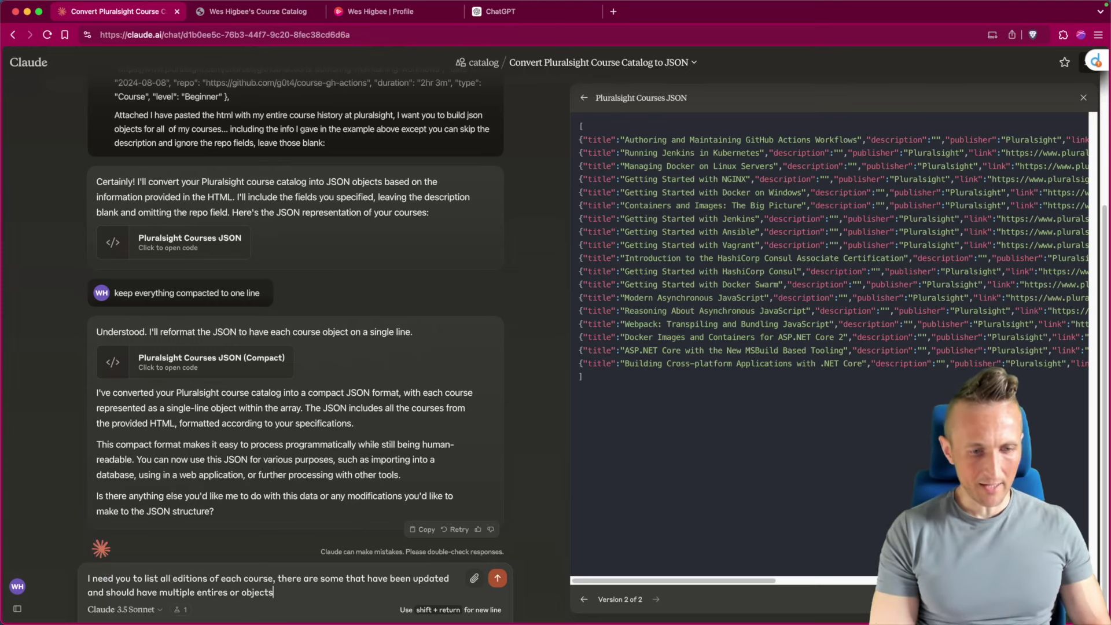
pyautogui.press('Return')
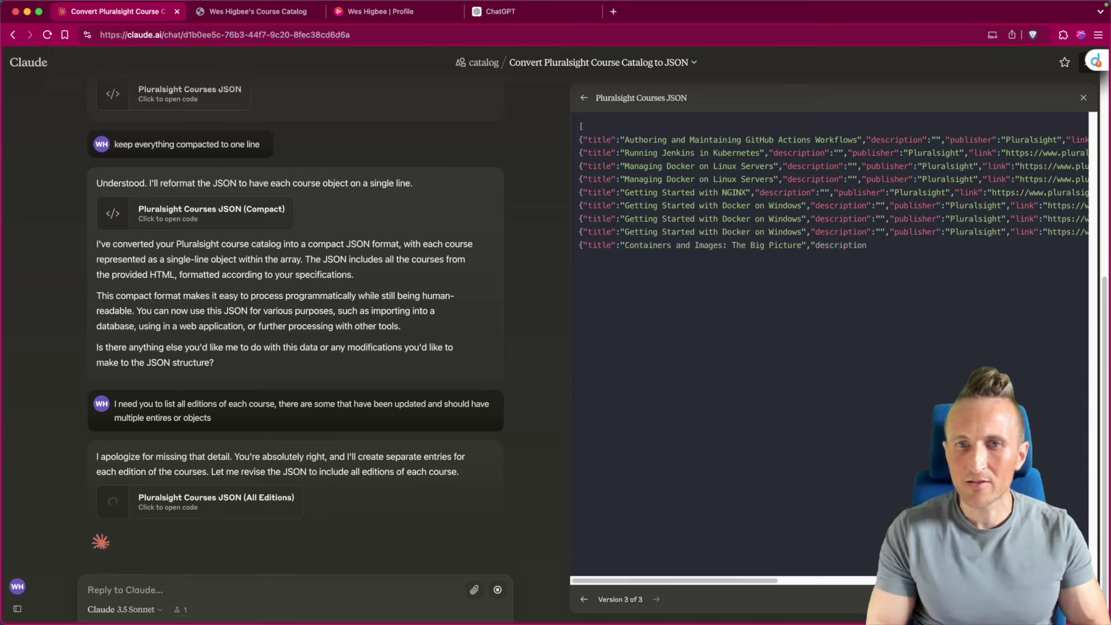
# - Compare the docker-linux-servers-managing and managing-docker-linux-servers slugs in the All Editions JSON
pyautogui.hscroll(10, 937, 147)
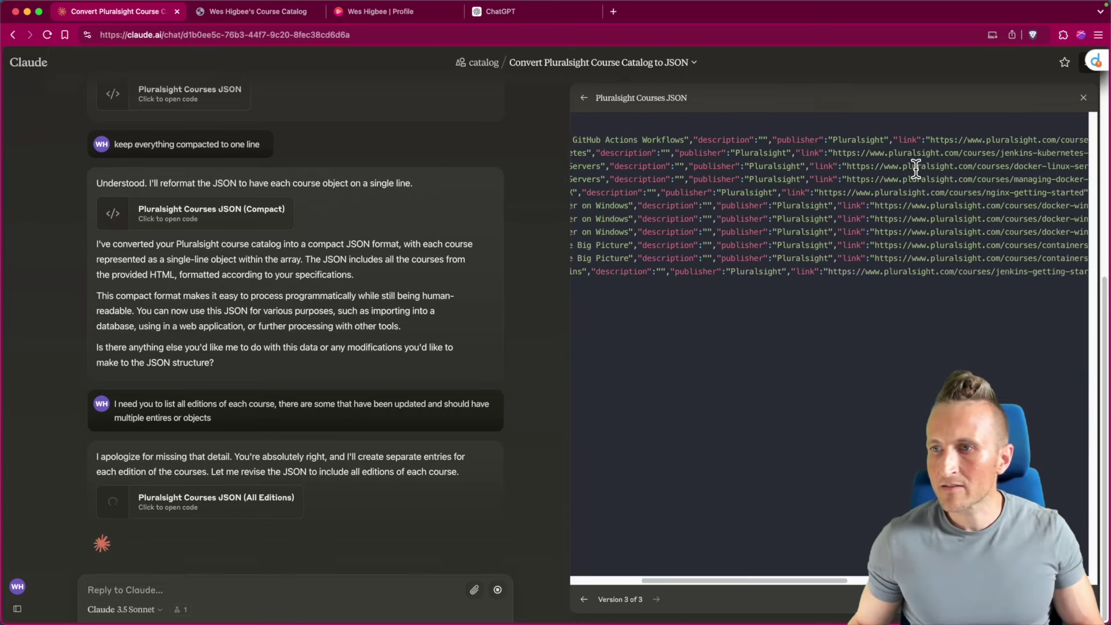
pyautogui.doubleClick(914, 166)
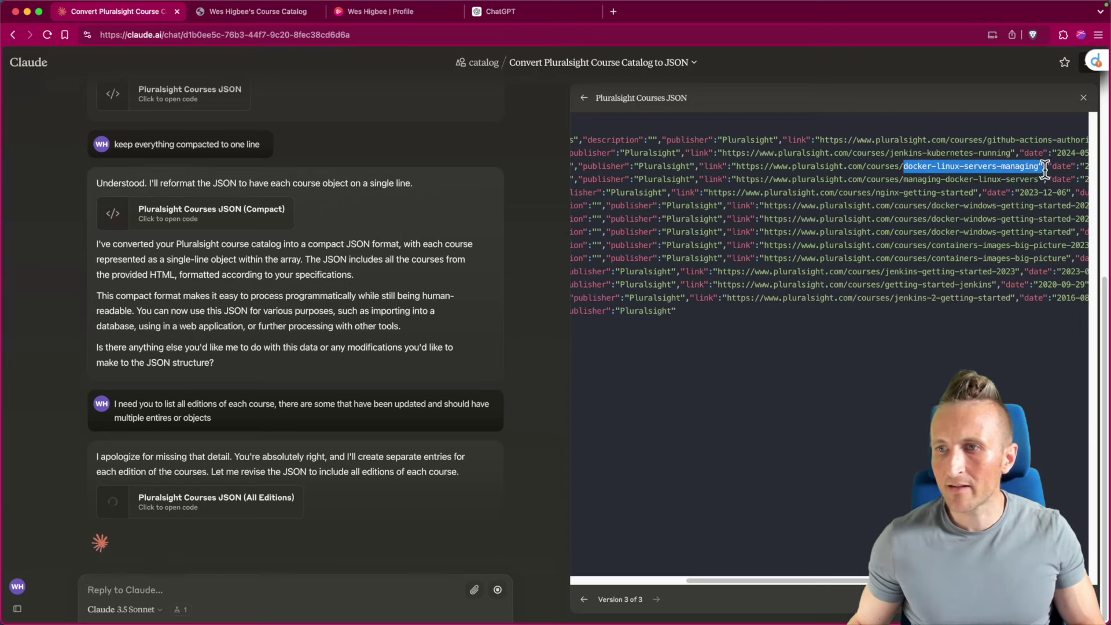
pyautogui.moveTo(902, 180); pyautogui.dragTo(1019, 181)
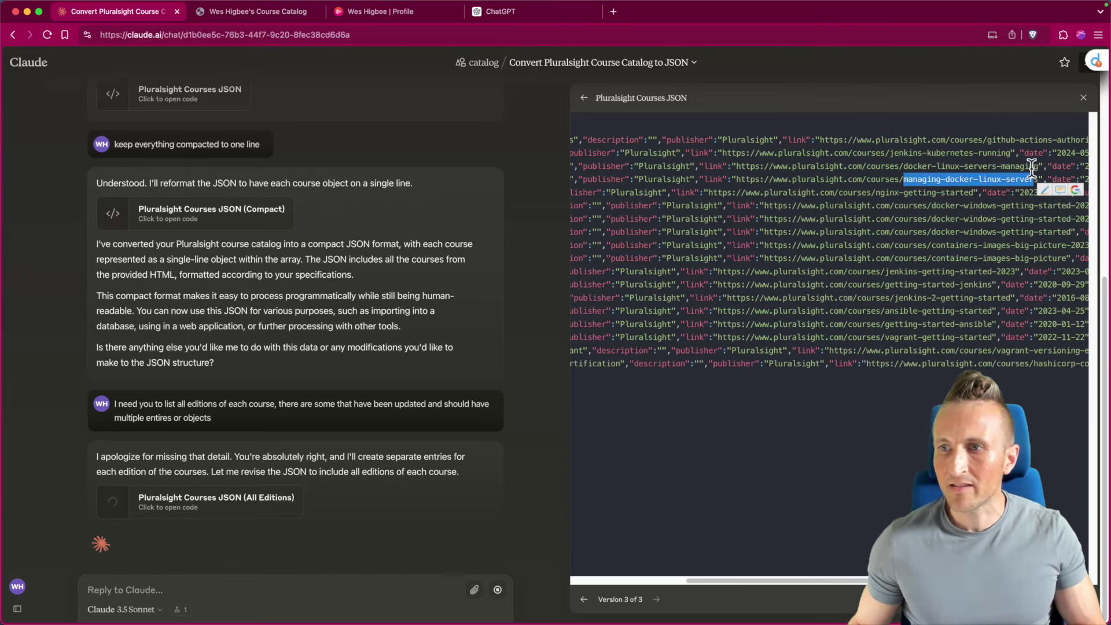
pyautogui.hscroll(-3, 907, 182)
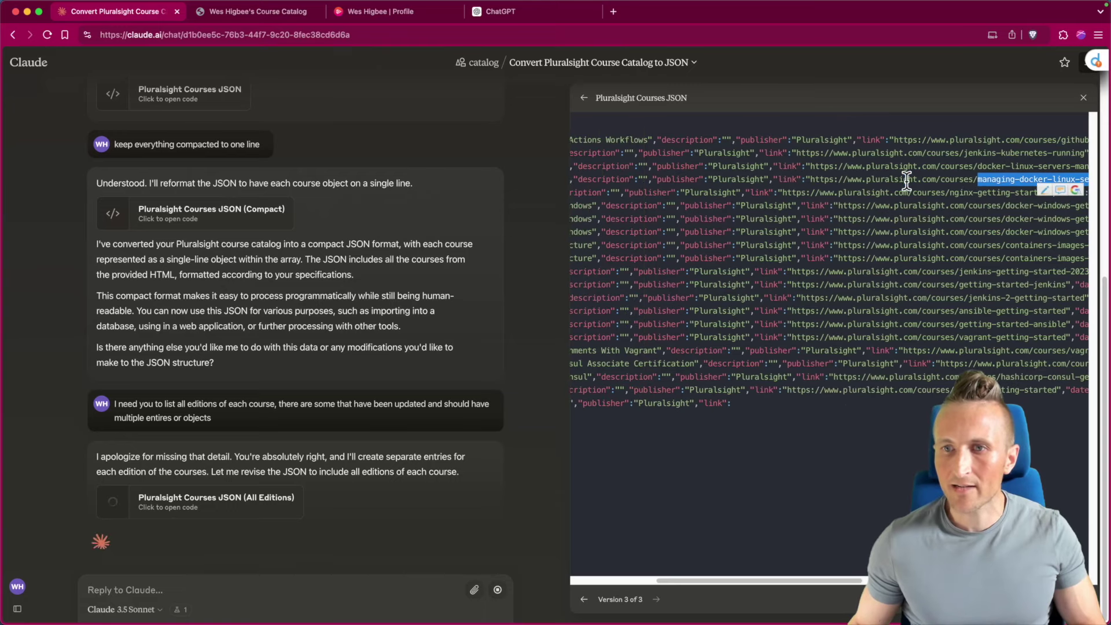
pyautogui.hscroll(-5, 907, 182)
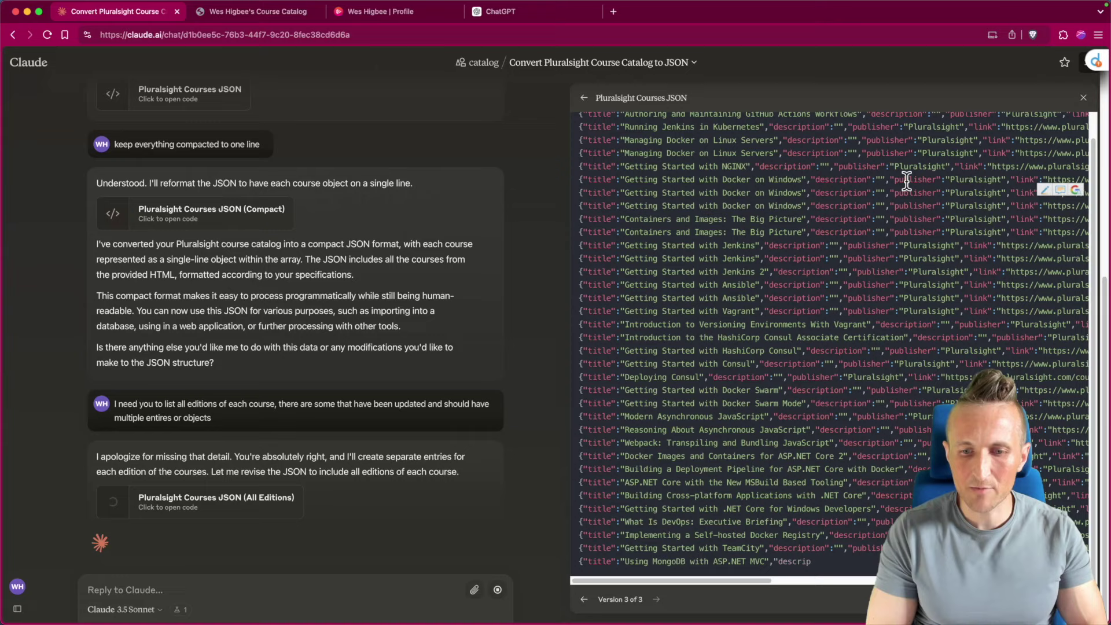
# - Compare the local catalog's 21 courses with the Pluralsight profile list, then return to Claude's JSON
pyautogui.hotkey('ctrl', 'Tab')
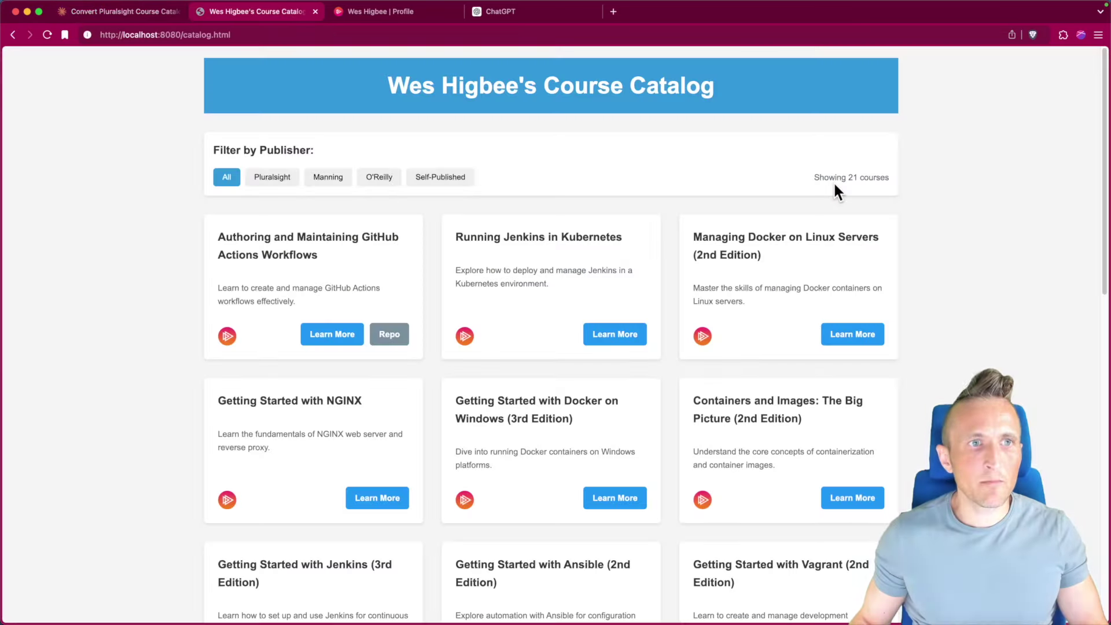
pyautogui.hotkey('ctrl', 'Tab')
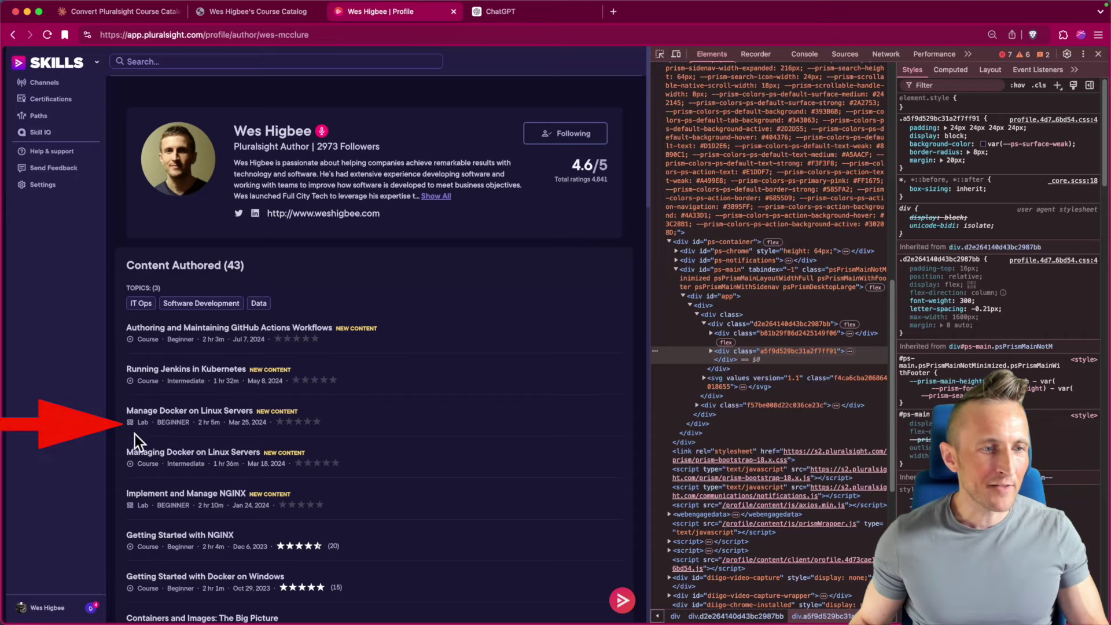
pyautogui.hotkey('ctrl', 'shift', 'Tab')
pyautogui.hotkey('ctrl', 'shift', 'Tab')
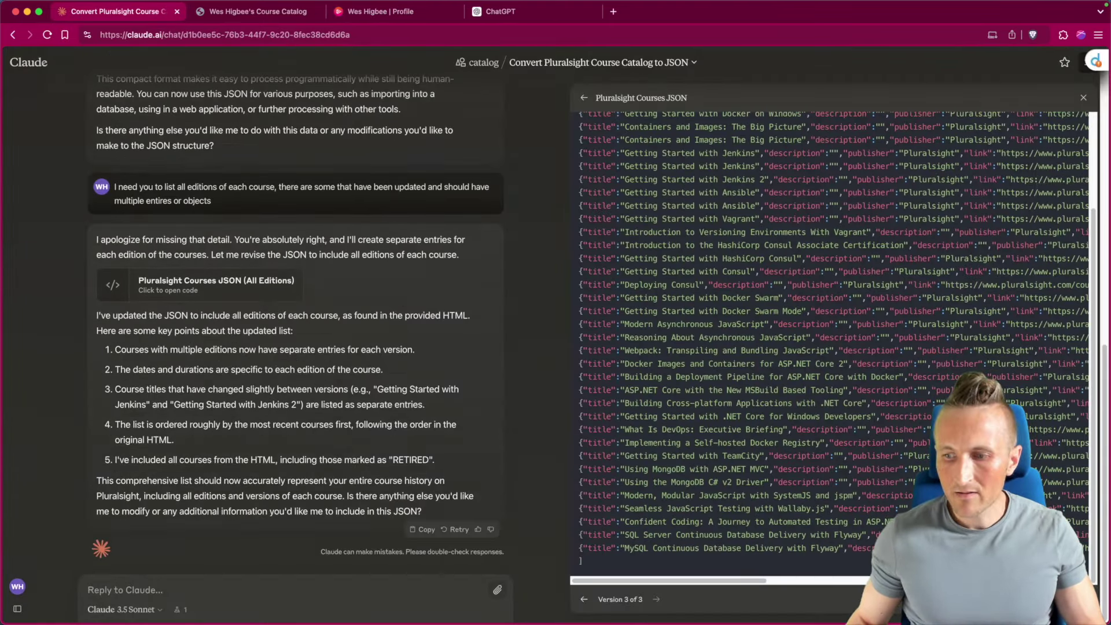
pyautogui.press('super+Tab')
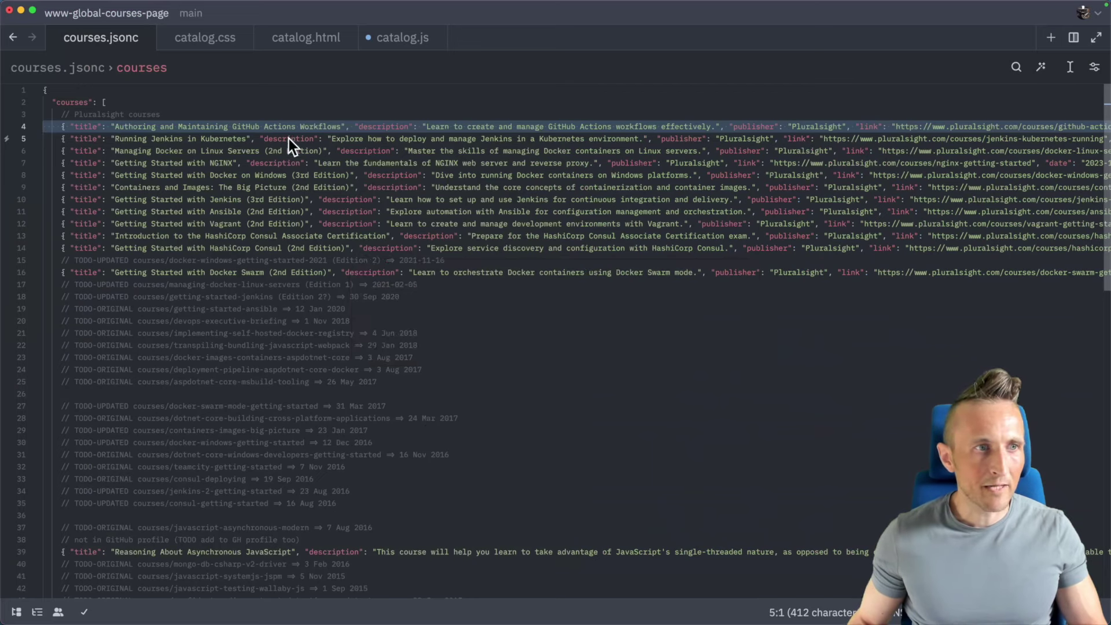
# - Paste Claude's generated course objects below the Pluralsight comment and remove the extra closing bracket
pyautogui.press('Return')
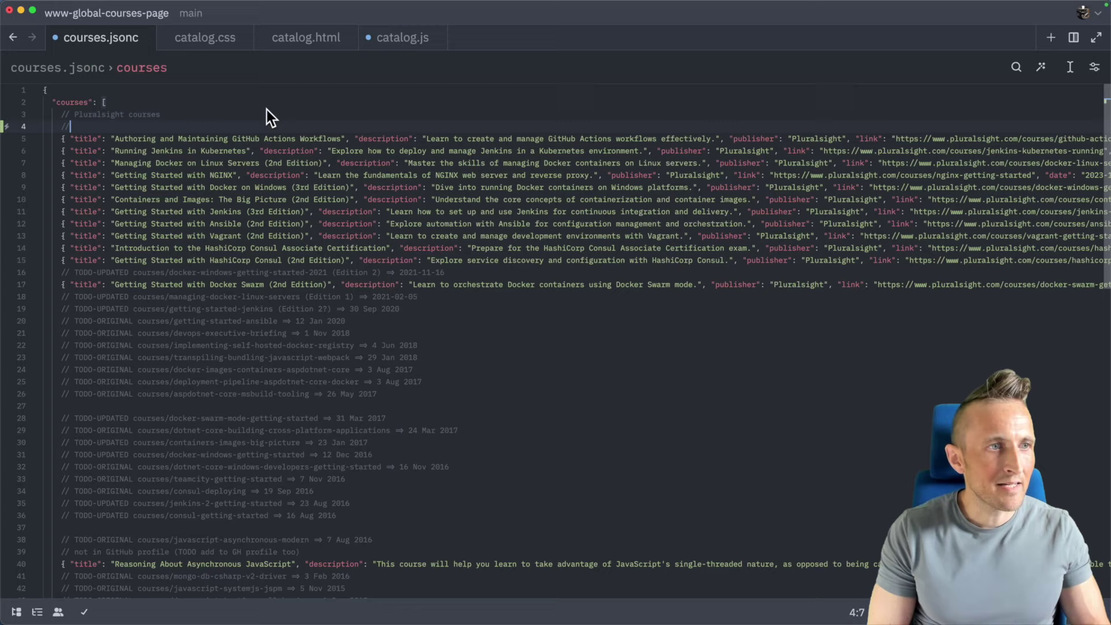
pyautogui.press('BackSpace')
pyautogui.press('BackSpace')
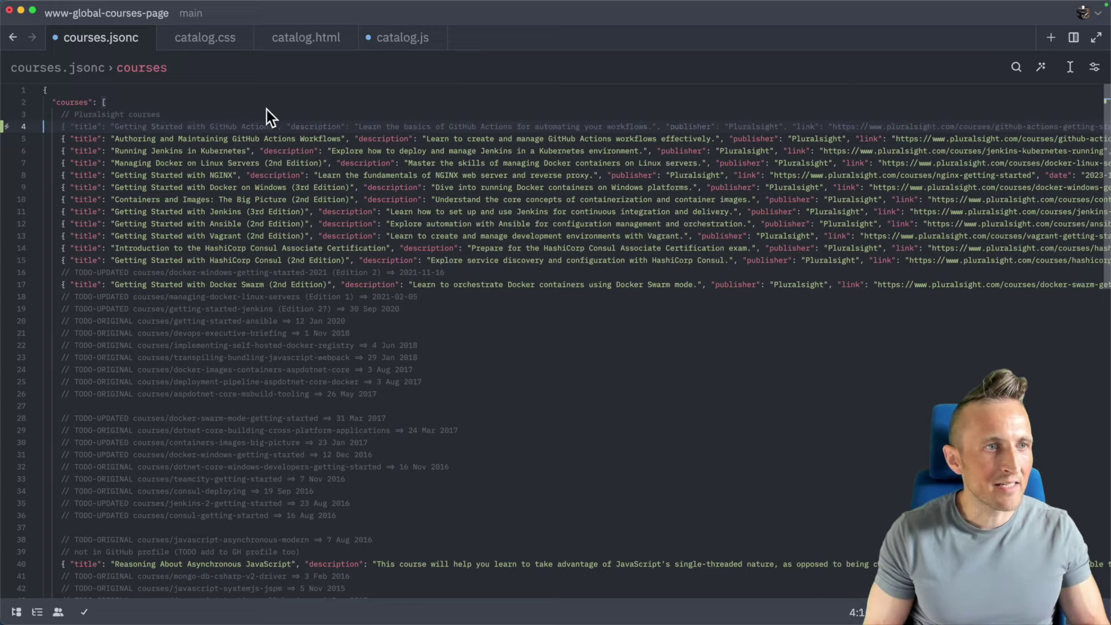
pyautogui.press('super+v')
pyautogui.press('BackSpace')
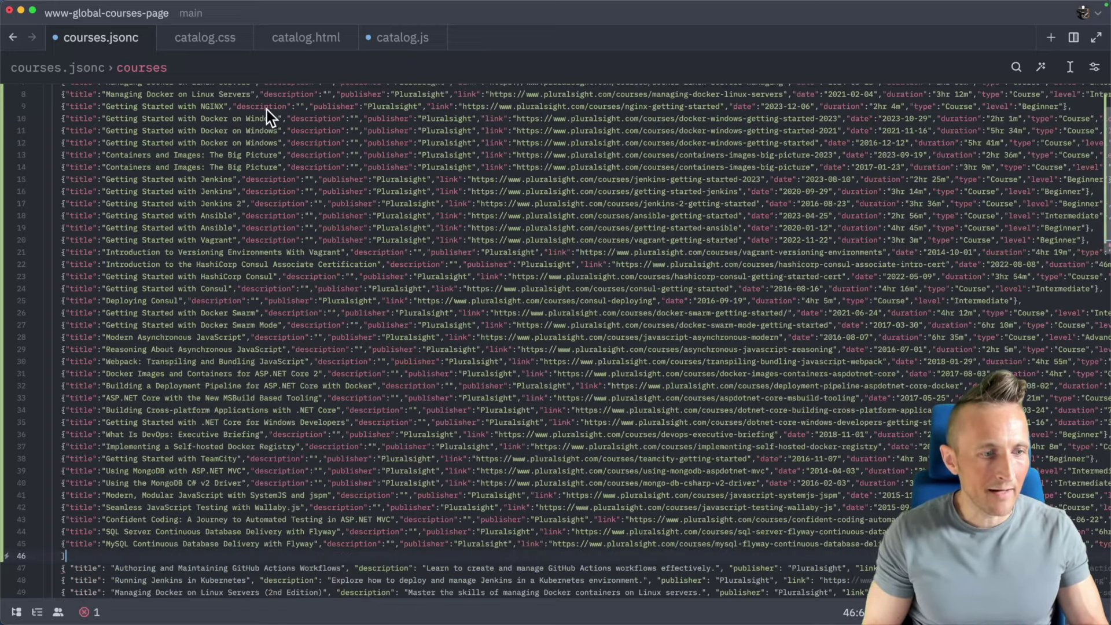
# - Delete the old course entries below the new block, including Docker Swarm (2nd Edition)
pyautogui.hotkey('shift', 'Down')
pyautogui.hotkey('shift', 'Down')
pyautogui.scroll(-5, 266, 109)
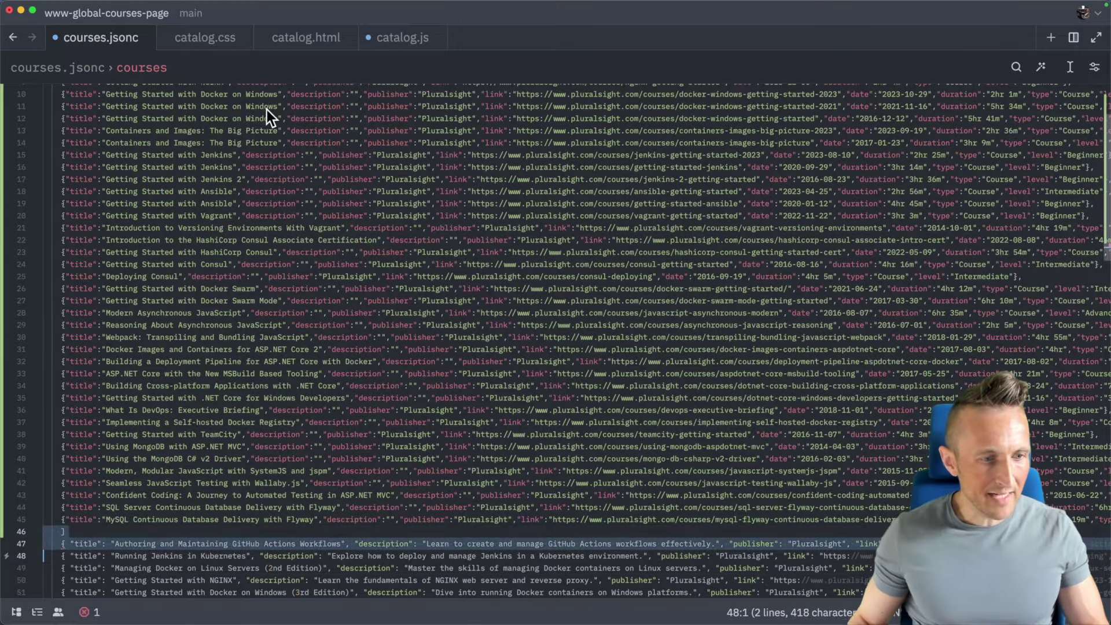
pyautogui.press('Up')
pyautogui.hotkey('shift', 'Down')
pyautogui.hotkey('shift', 'Down')
pyautogui.hotkey('shift', 'Down')
pyautogui.hotkey('shift', 'Down')
pyautogui.hotkey('shift', 'Down')
pyautogui.hotkey('shift', 'Down')
pyautogui.hotkey('shift', 'Down')
pyautogui.hotkey('shift', 'Down')
pyautogui.hotkey('shift', 'Down')
pyautogui.hotkey('shift', 'Down')
pyautogui.hotkey('shift', 'Down')
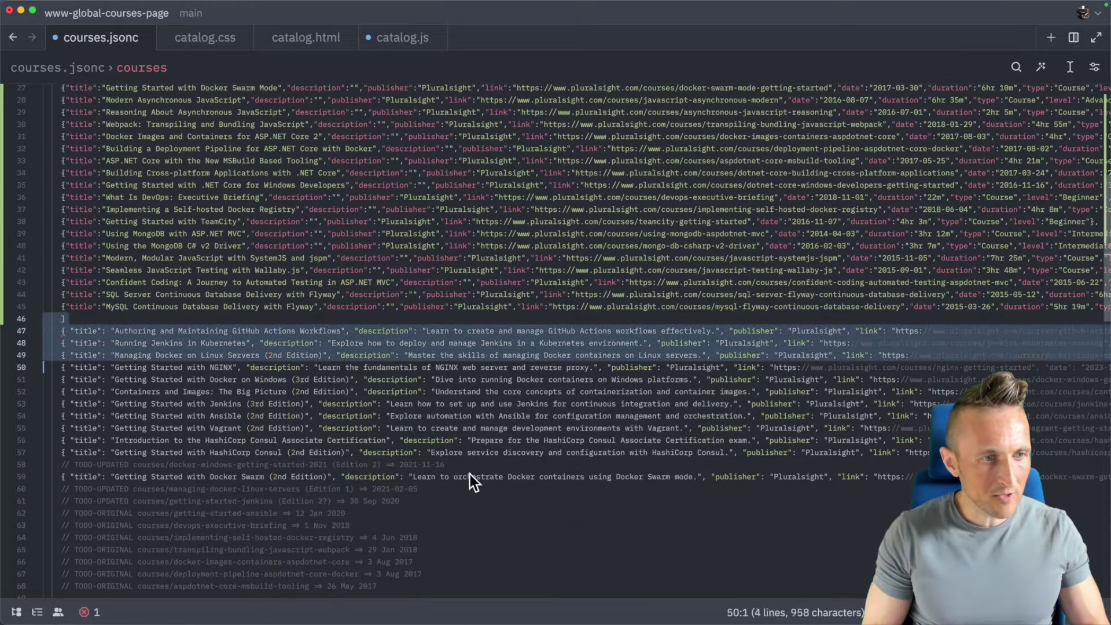
pyautogui.hotkey('ctrl', 'x')
pyautogui.press('Return')
pyautogui.press('Return')
pyautogui.press('Down')
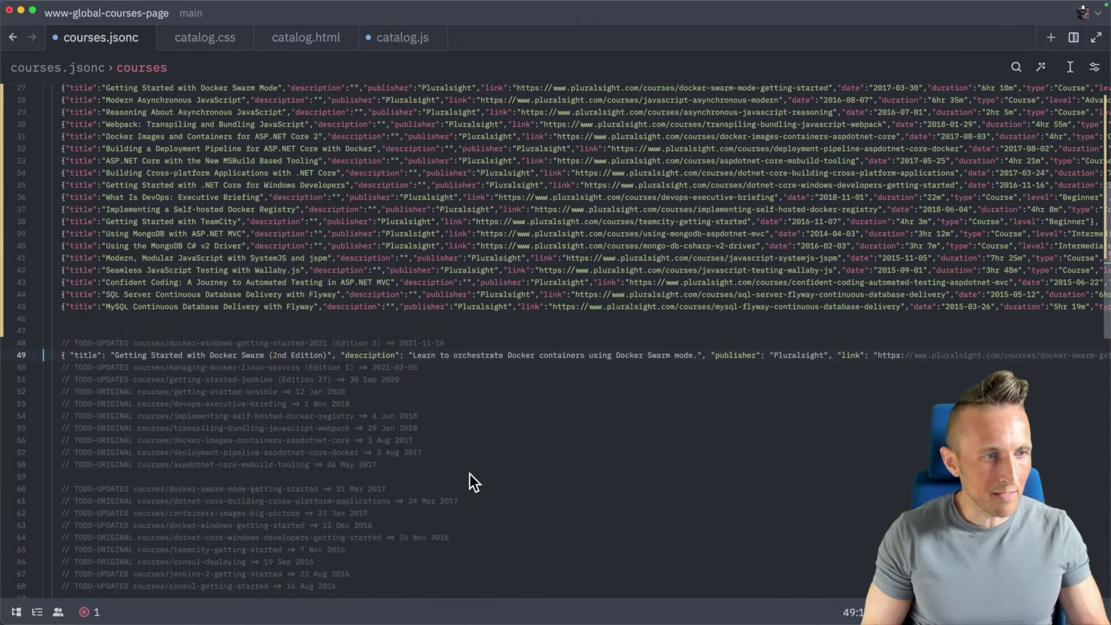
pyautogui.hotkey('shift', 'Down')
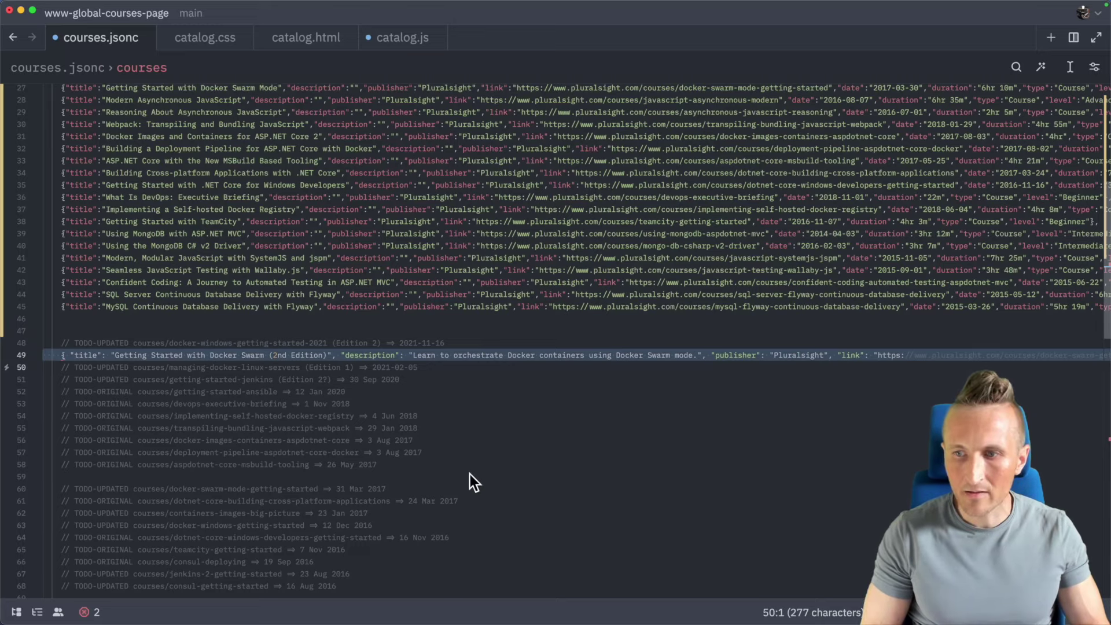
pyautogui.hotkey('ctrl', 'x')
# - Delete every remaining old course entry after the new block
pyautogui.scroll(-7, 470, 474)
pyautogui.scroll(4, 470, 474)
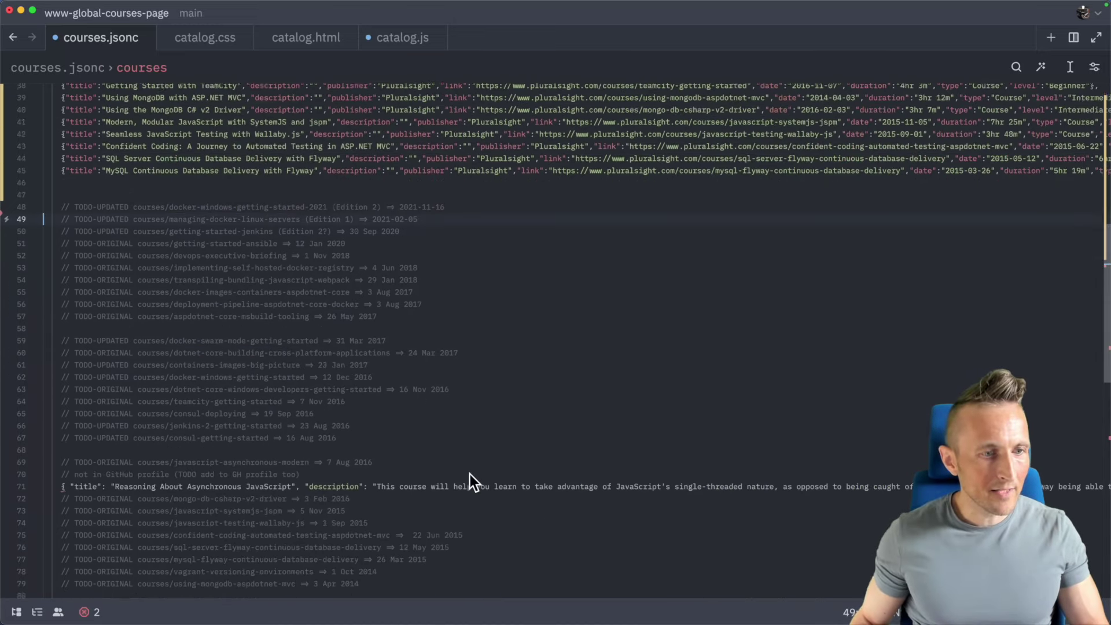
pyautogui.click(328, 219)
pyautogui.scroll(-10, 315, 280)
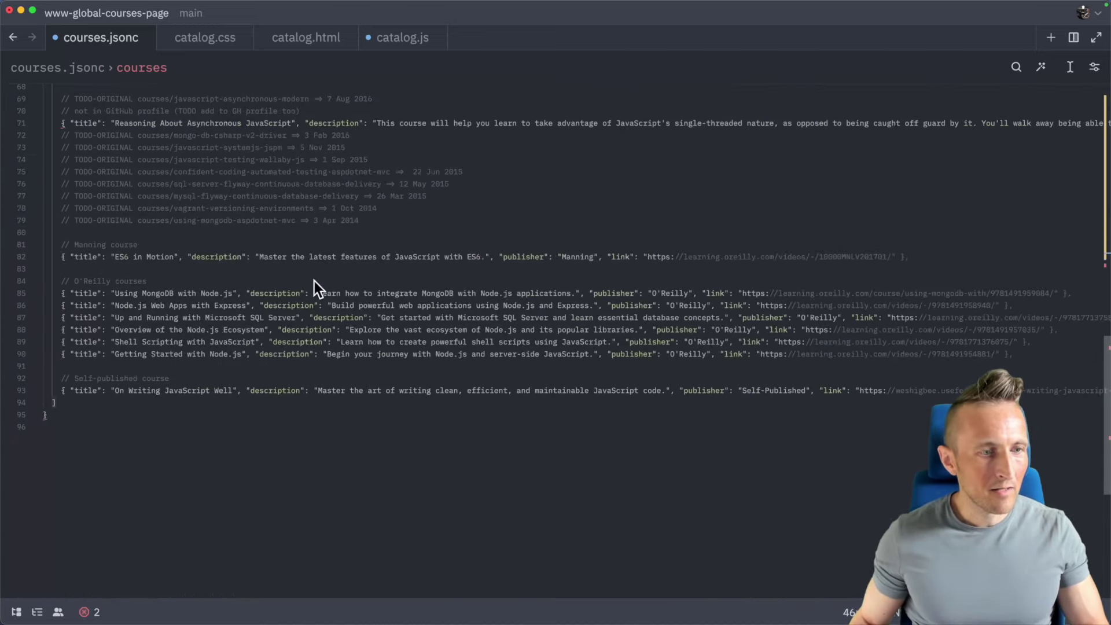
pyautogui.keyDown('shift'); pyautogui.click(238, 393); pyautogui.keyUp('shift')
pyautogui.hotkey('shift', 'End')
pyautogui.press('BackSpace')
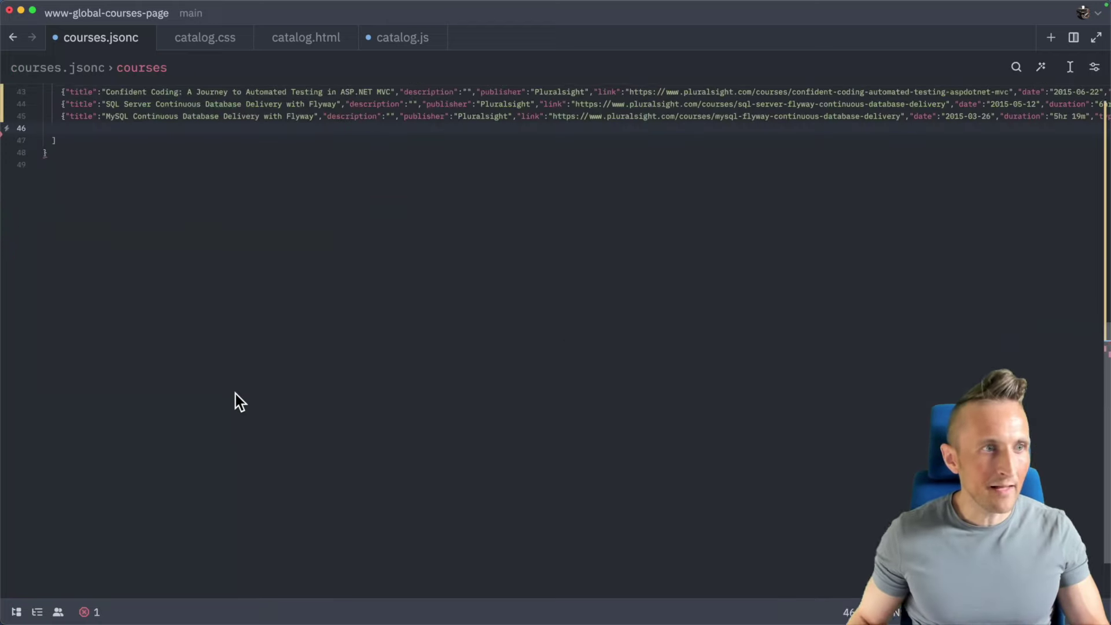
# - Remove the stray opening bracket line and trailing empty line, then save courses.jsonc
pyautogui.scroll(13, 235, 394)
pyautogui.click(128, 127)
pyautogui.press('BackSpace')
pyautogui.press('BackSpace')
pyautogui.press('BackSpace')
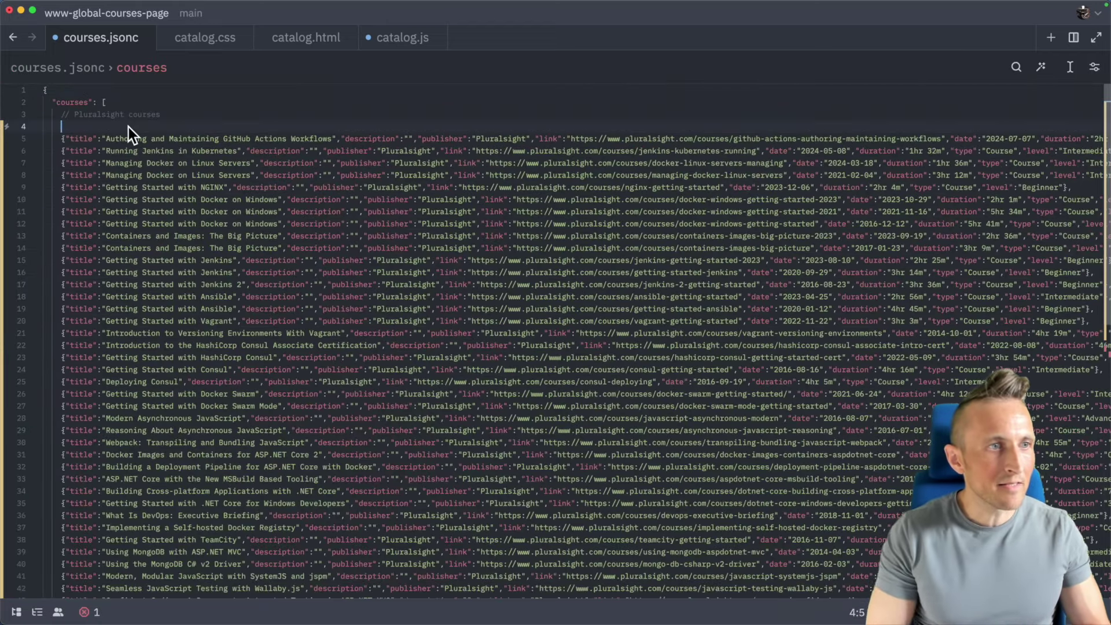
pyautogui.scroll(-6, 121, 174)
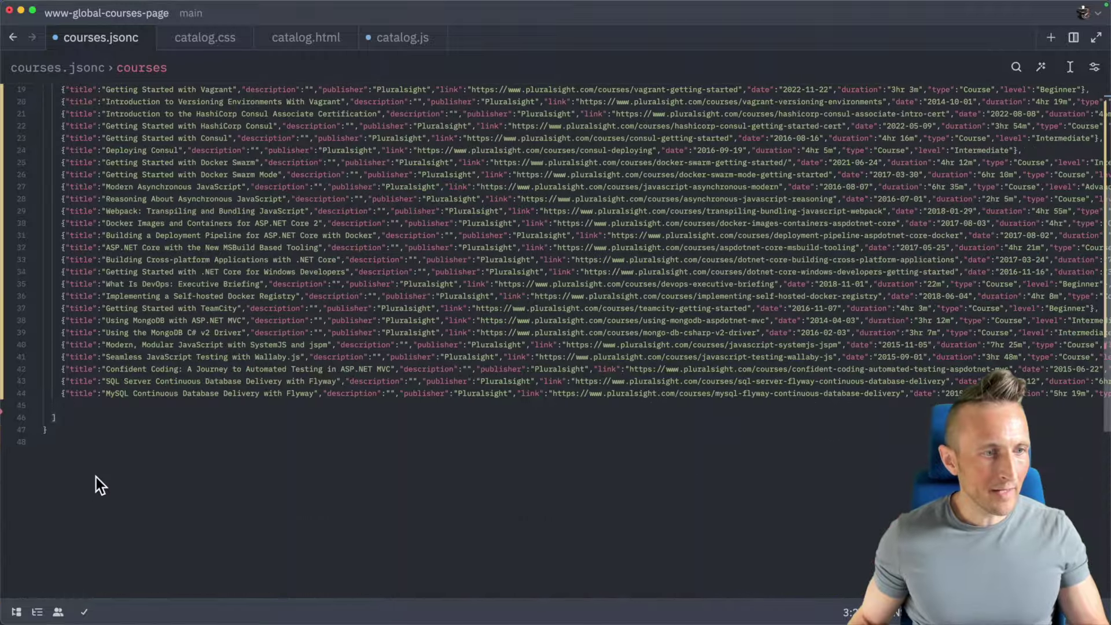
pyautogui.click(95, 403)
pyautogui.press('BackSpace')
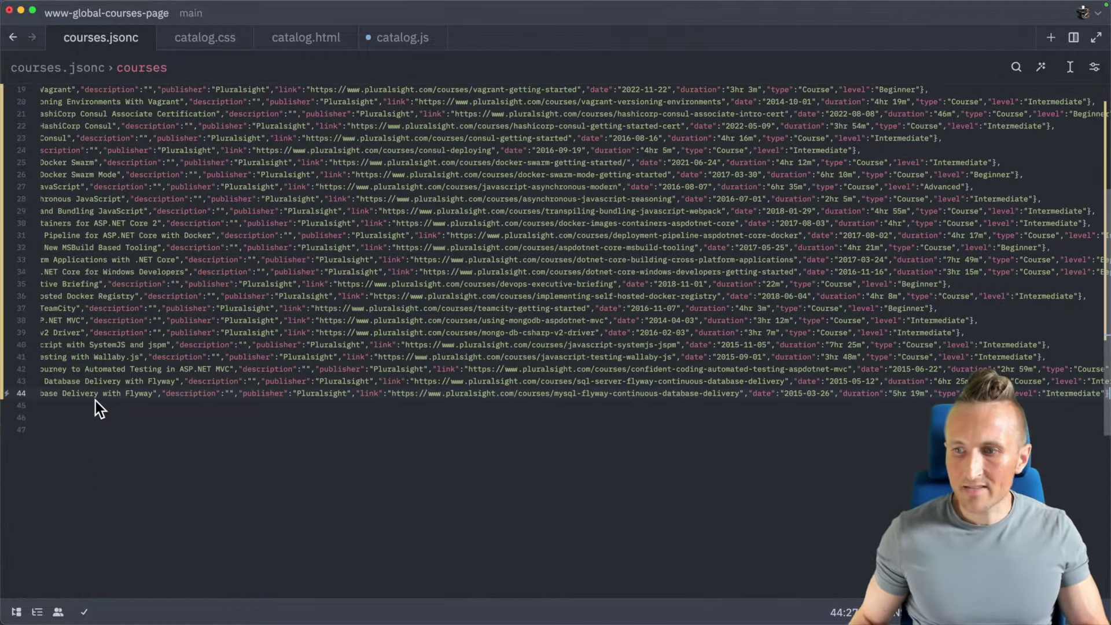
pyautogui.press('super+s')
# - Reload the local catalog in the browser and verify the first course's Pluralsight page opens
pyautogui.press('super+Tab')
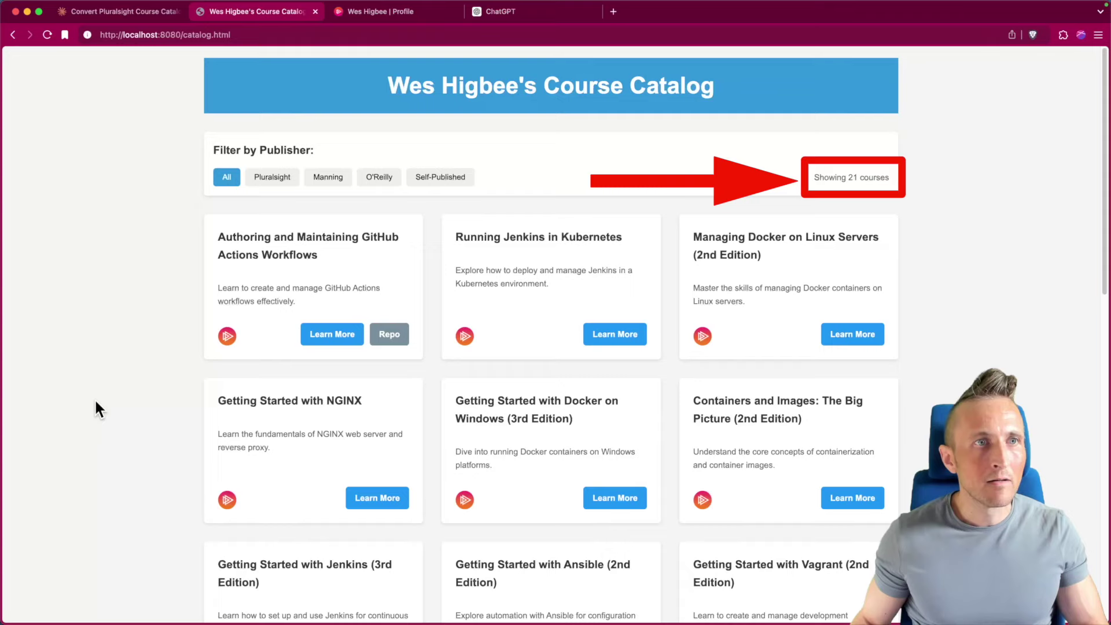
pyautogui.press('super+r')
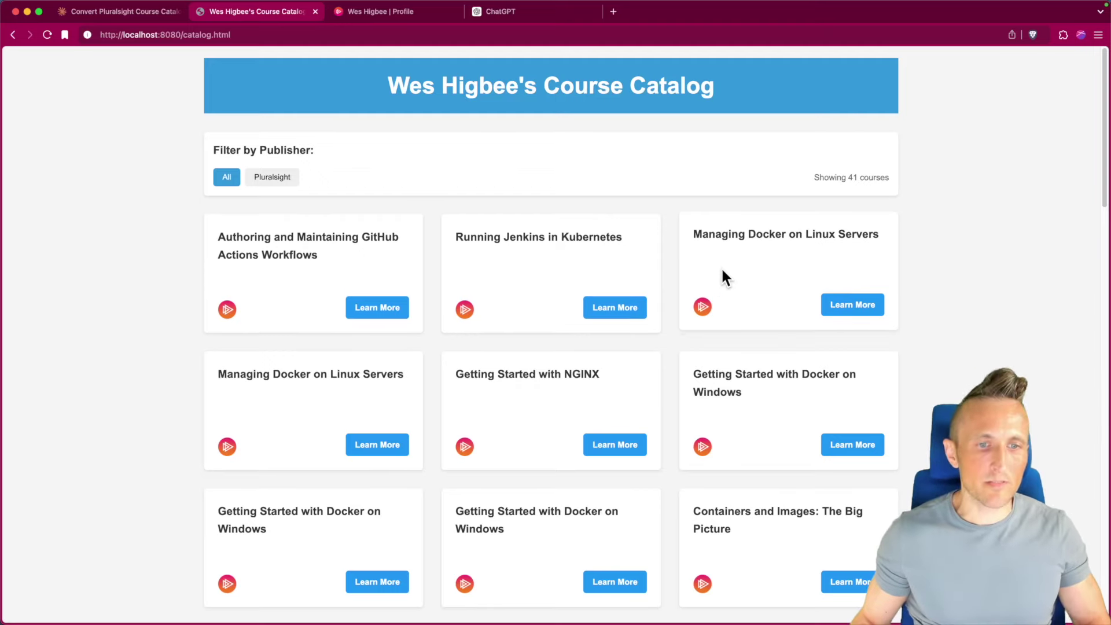
pyautogui.click(389, 316)
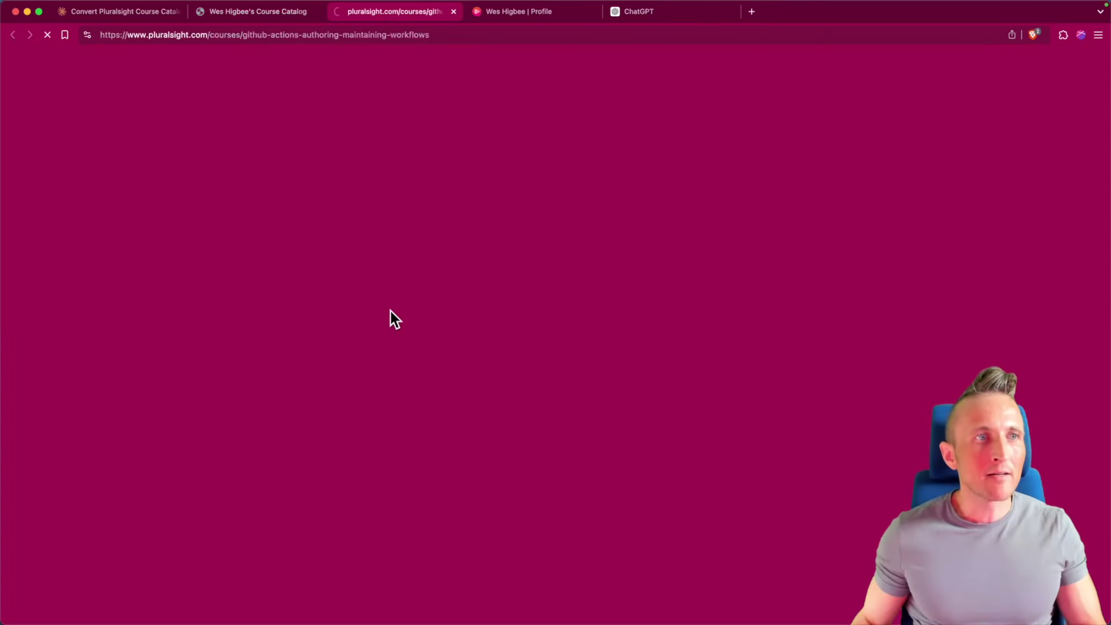
pyautogui.press('super+w')
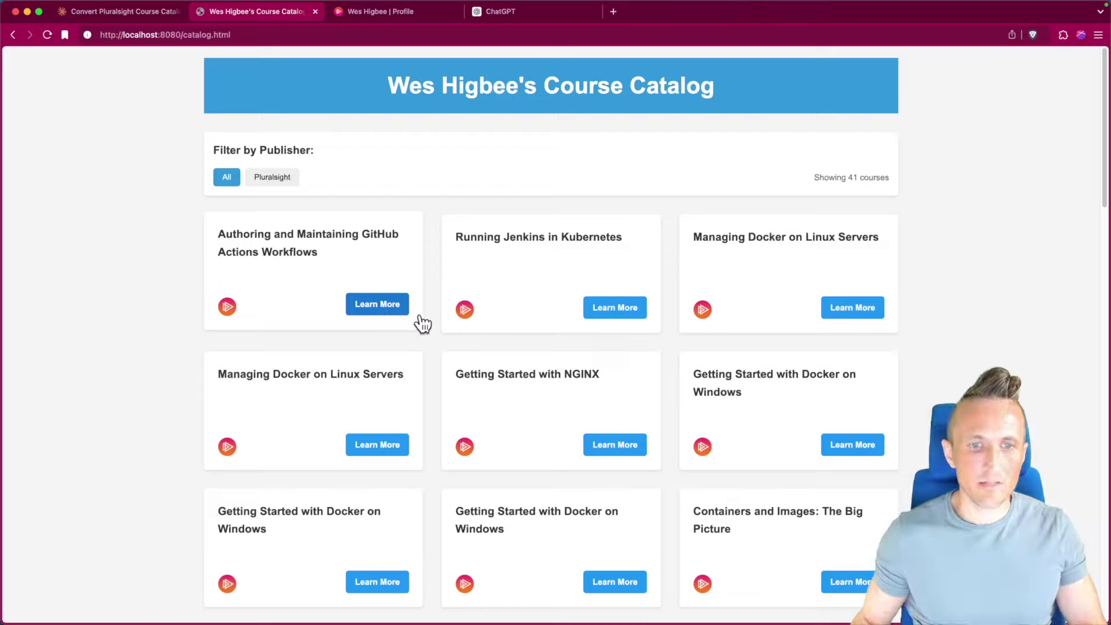
# - Check the Running Jenkins in Kubernetes, ASP.NET Core MSBuild tooling and Docker deployment pipeline course pages
pyautogui.click(617, 308)
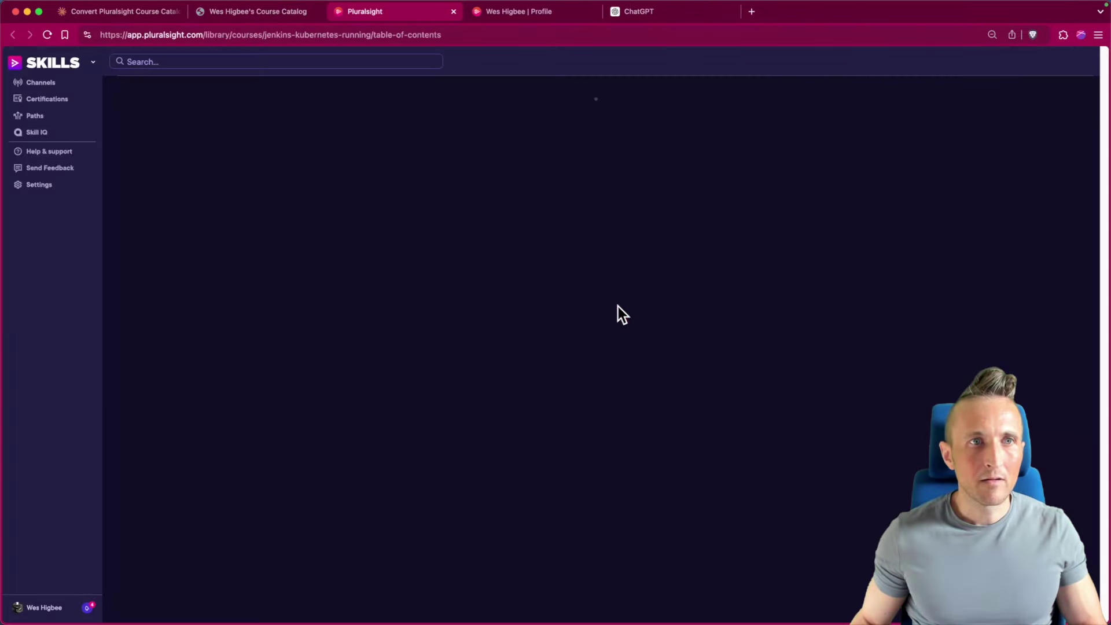
pyautogui.press('super+w')
pyautogui.scroll(-7, 544, 440)
pyautogui.scroll(-10, 540, 461)
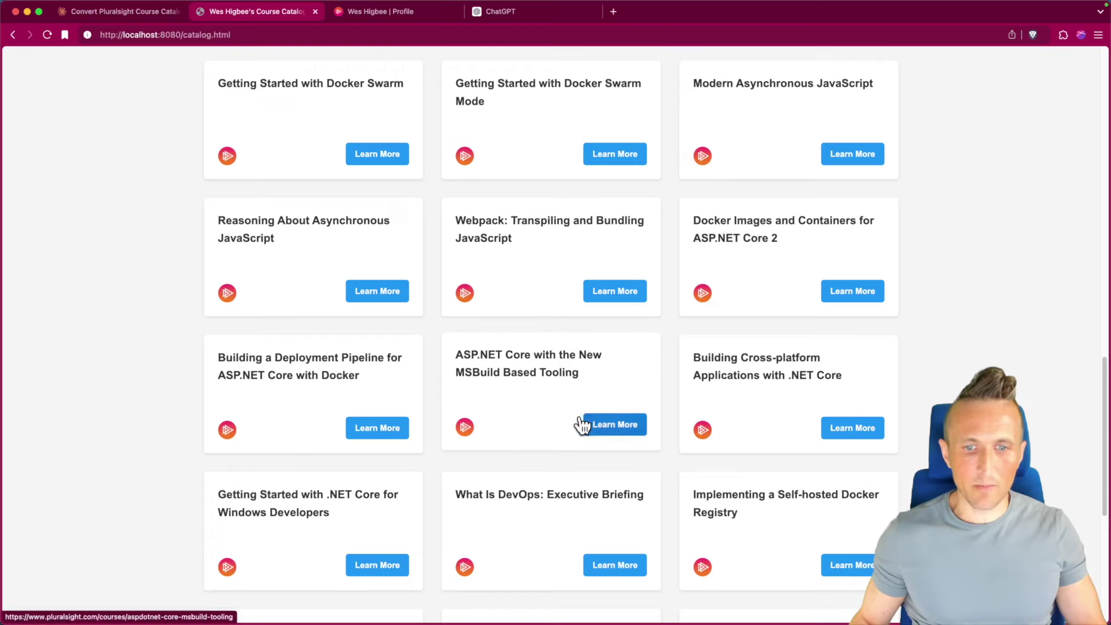
pyautogui.click(623, 429)
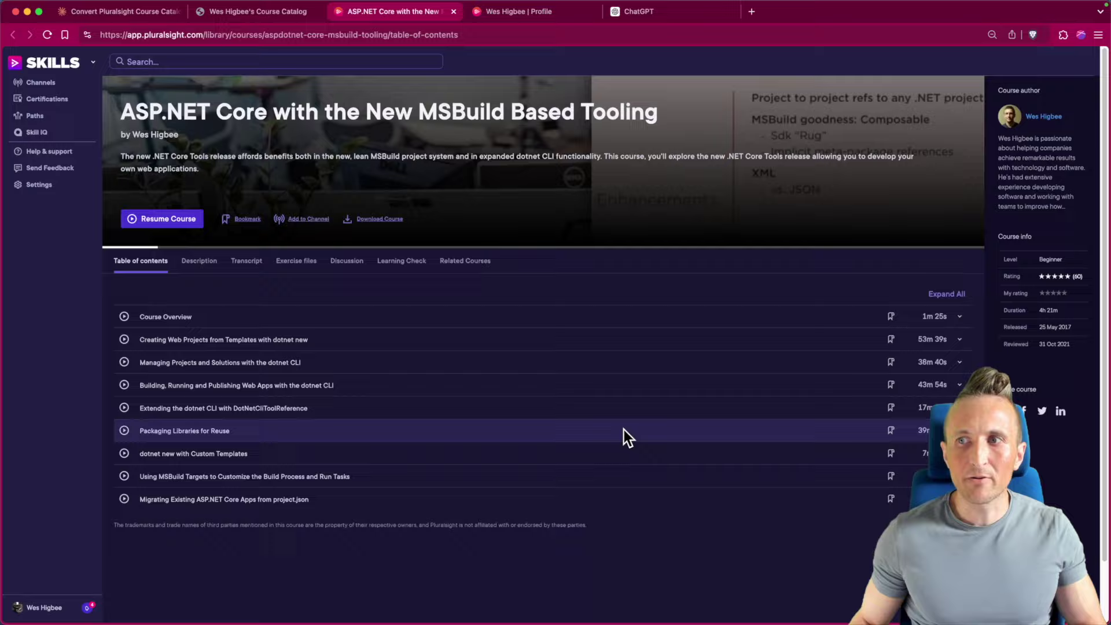
pyautogui.hotkey('ctrl', 'shift', 'Tab')
pyautogui.click(387, 434)
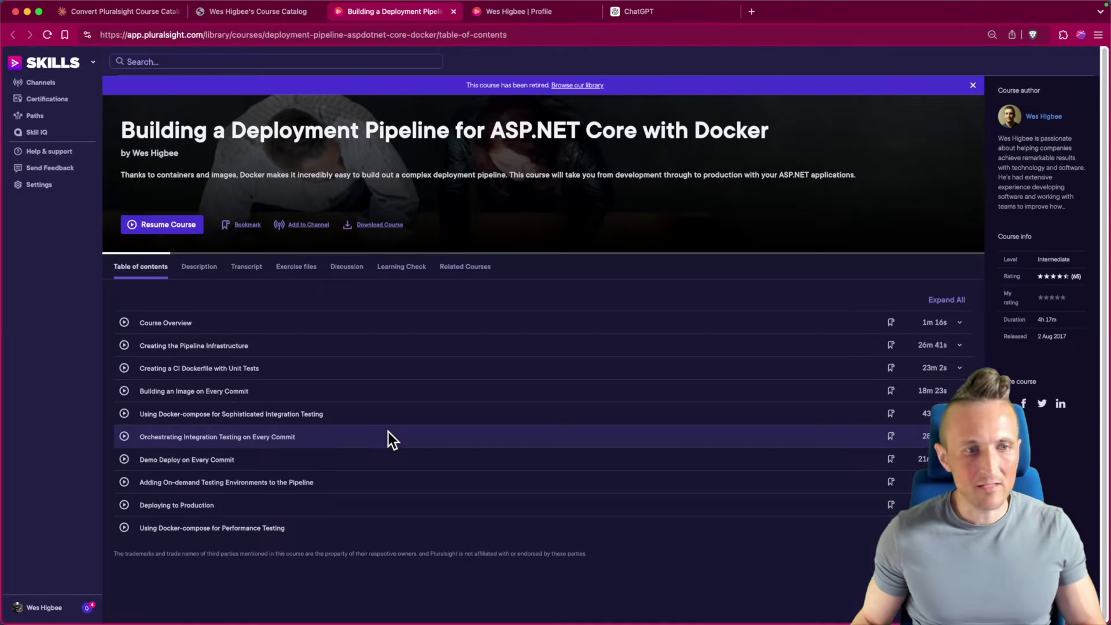
pyautogui.press('super+w')
pyautogui.scroll(15, 673, 112)
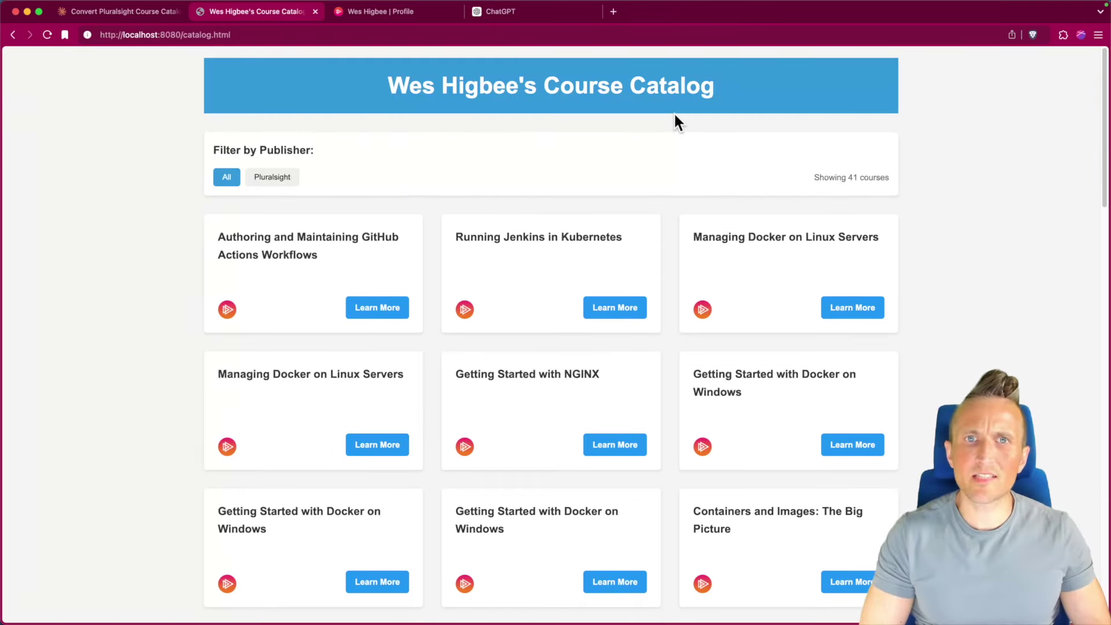